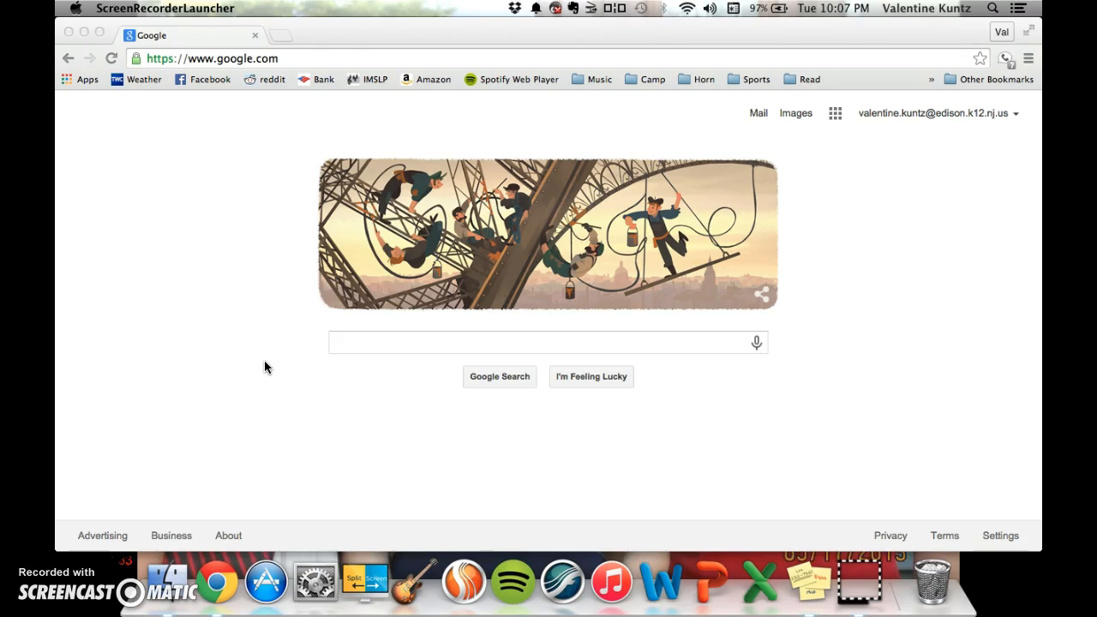
Open Google Calendar from the Google apps on the search home page.
{"action": "left_click", "coordinate": [219, 532]}
{"action": "left_click", "coordinate": [836, 120]}
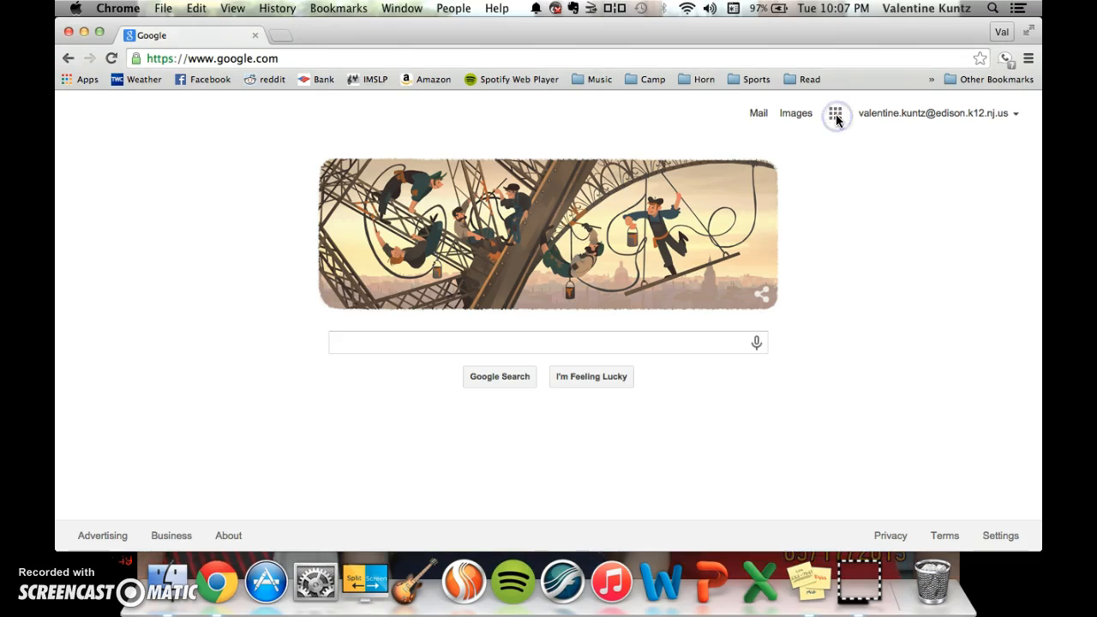
{"action": "left_click", "coordinate": [836, 120]}
{"action": "left_click", "coordinate": [840, 273]}
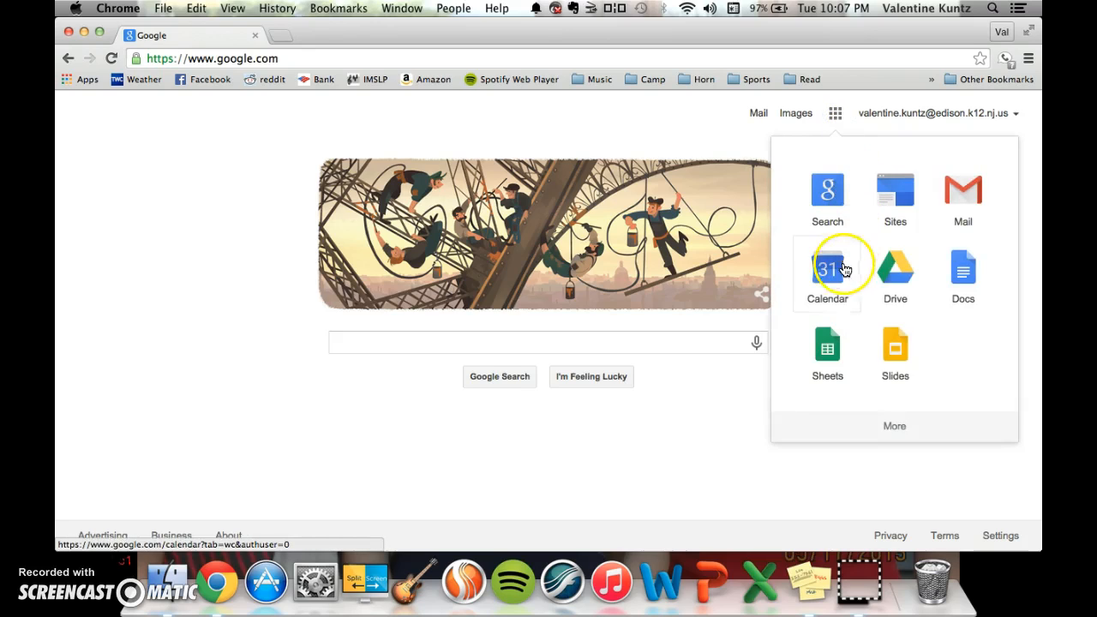
{"action": "left_click", "coordinate": [842, 278]}
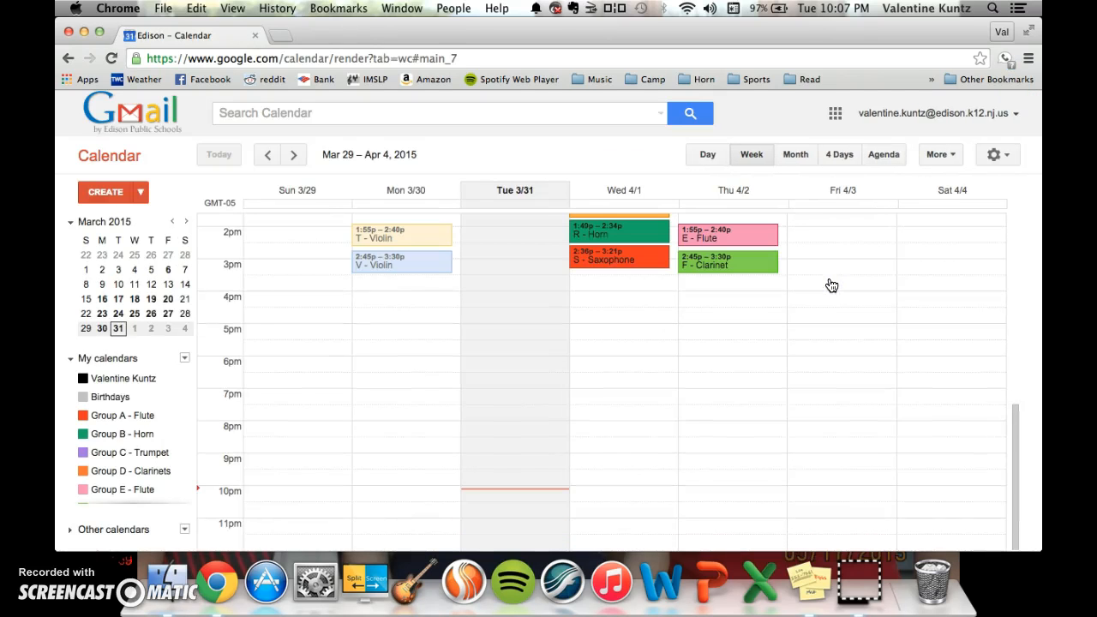
Advance the weekly calendar view to Apr 12 – 18, 2015 and show the daytime lesson hours.
{"action": "left_click", "coordinate": [295, 156]}
{"action": "left_click", "coordinate": [297, 155]}
{"action": "scroll", "coordinate": [389, 346], "scroll_direction": "up", "scroll_amount": 5}
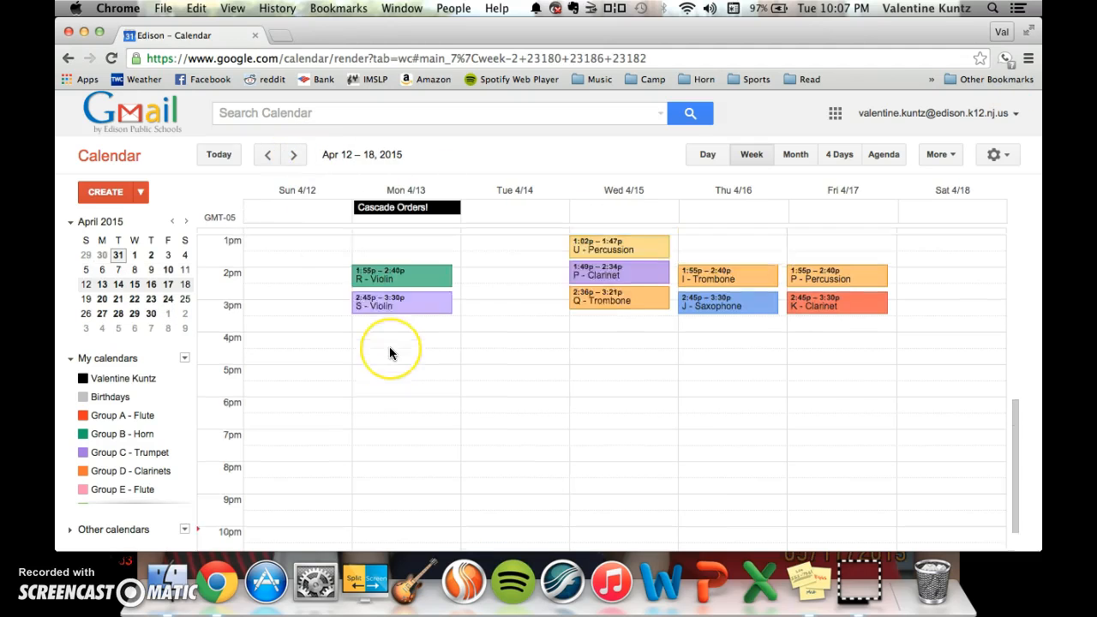
{"action": "scroll", "coordinate": [390, 348], "scroll_direction": "down", "scroll_amount": 1}
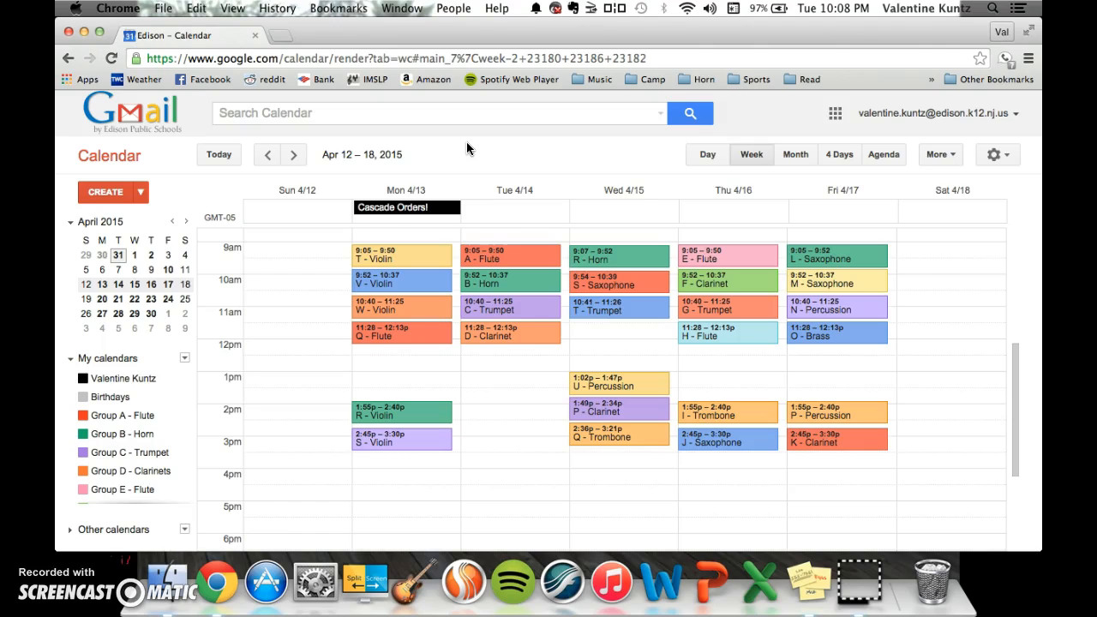
Start a new calendar under My calendars and name it "X - Trumpet".
{"action": "left_click", "coordinate": [185, 359]}
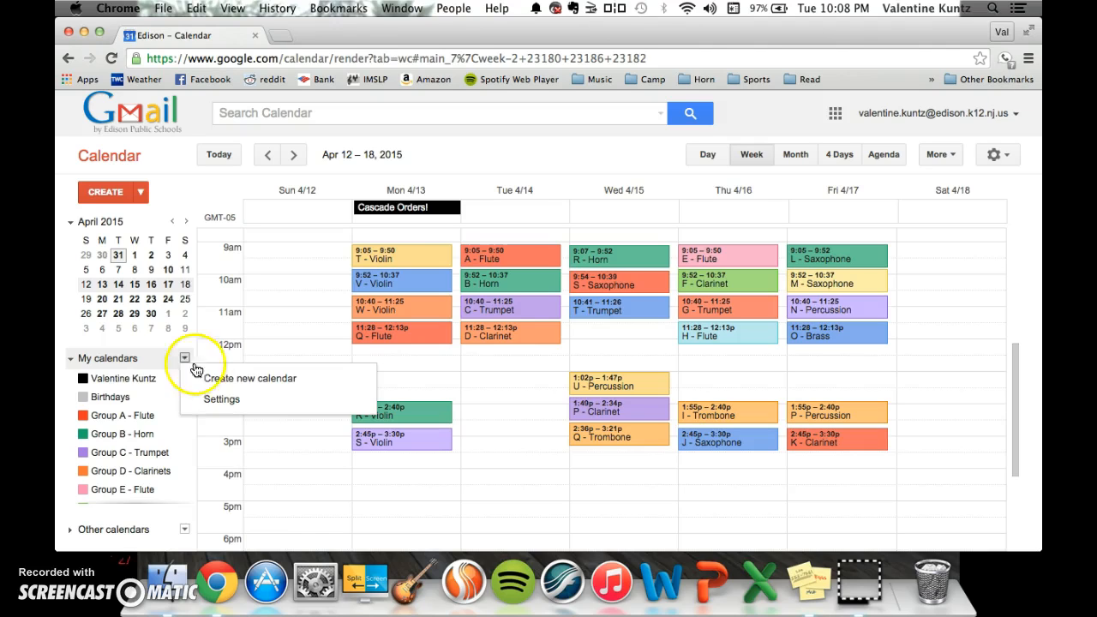
{"action": "left_click", "coordinate": [217, 381]}
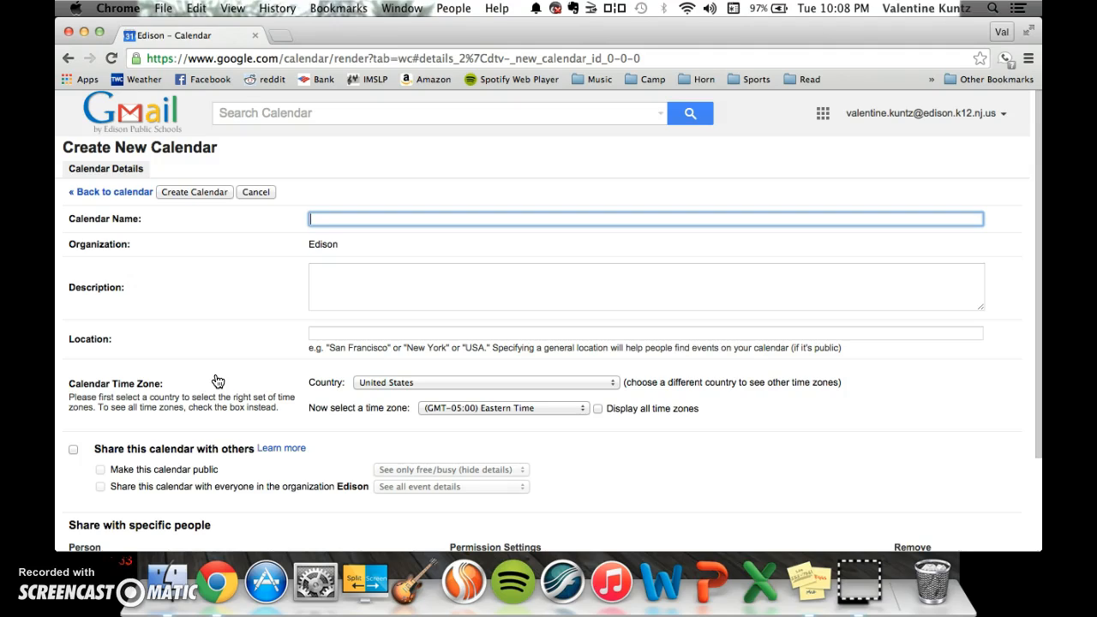
{"action": "type", "text": "X - Trumpet"}
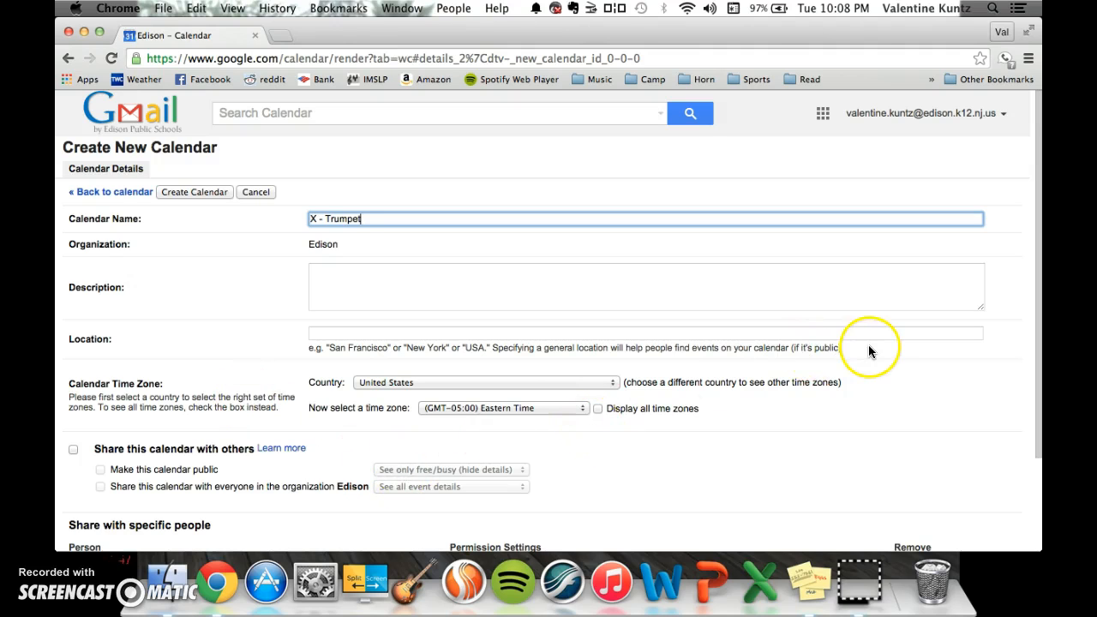
Share the new calendar with others, make it public, and create it.
{"action": "scroll", "coordinate": [857, 347], "scroll_direction": "down", "scroll_amount": 3}
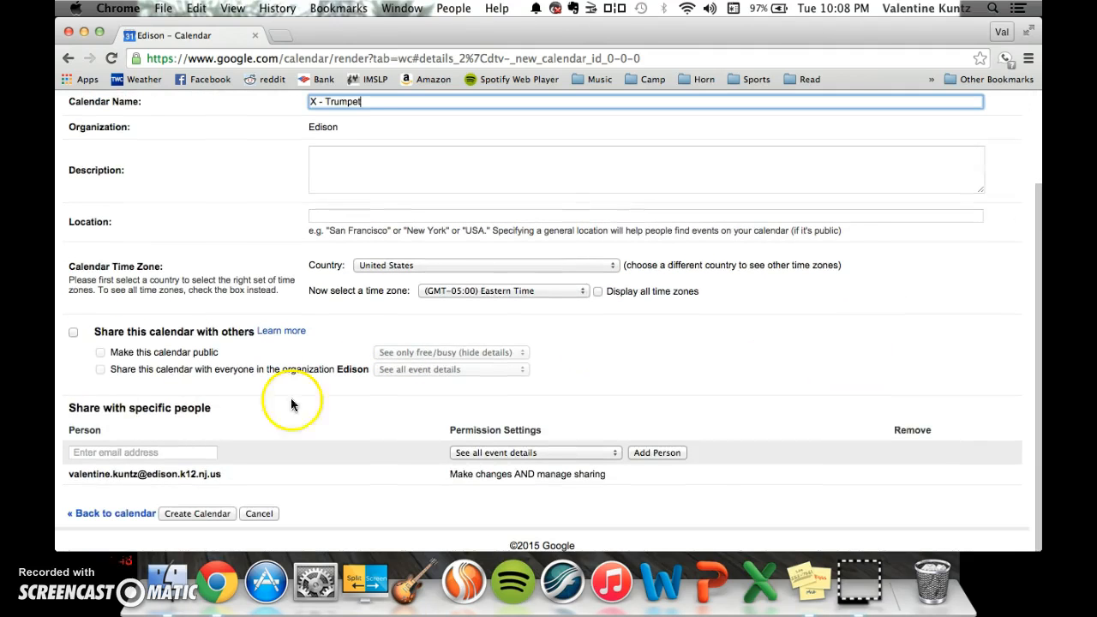
{"action": "left_click", "coordinate": [74, 332]}
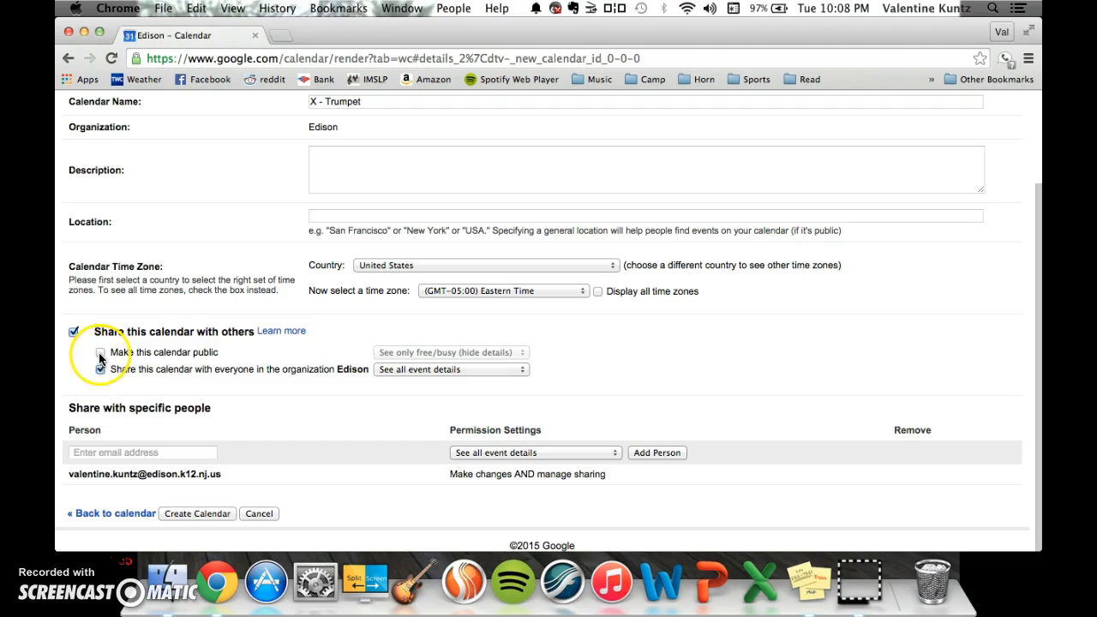
{"action": "left_click", "coordinate": [101, 353]}
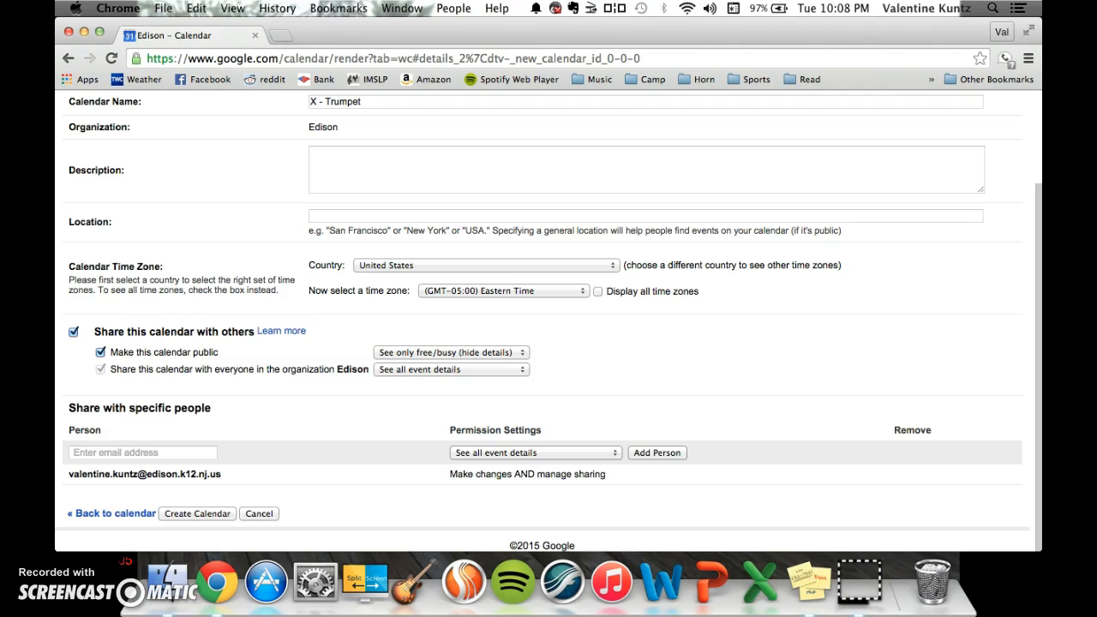
{"action": "left_click", "coordinate": [205, 512]}
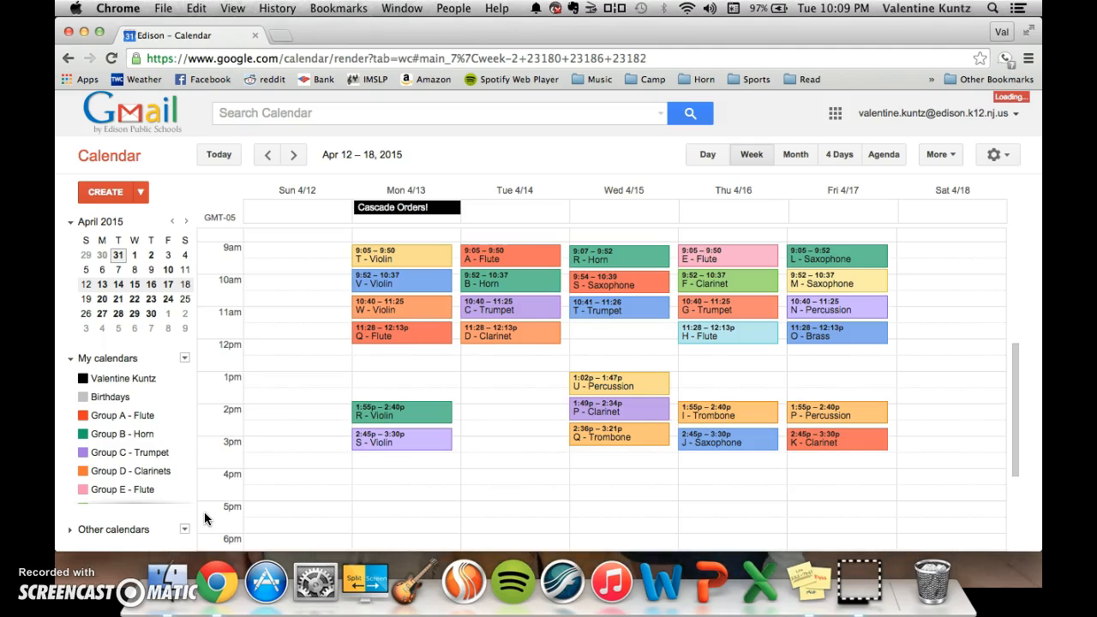
Change the color of the X - Trumpet calendar in My calendars to purple.
{"action": "scroll", "coordinate": [133, 450], "scroll_direction": "down", "scroll_amount": 5}
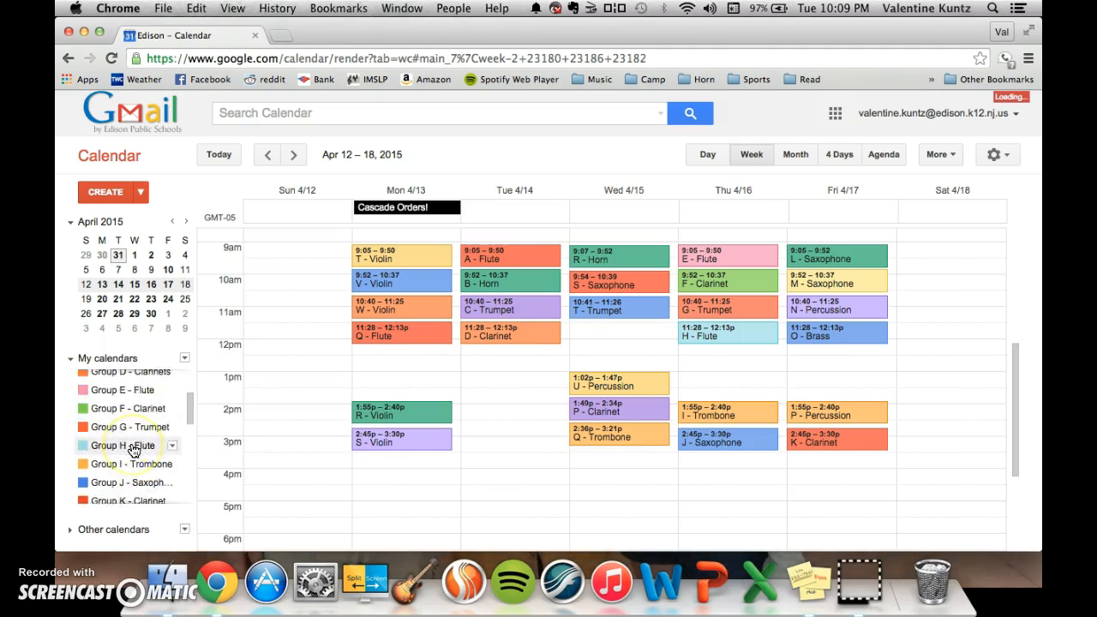
{"action": "scroll", "coordinate": [133, 450], "scroll_direction": "down", "scroll_amount": 10}
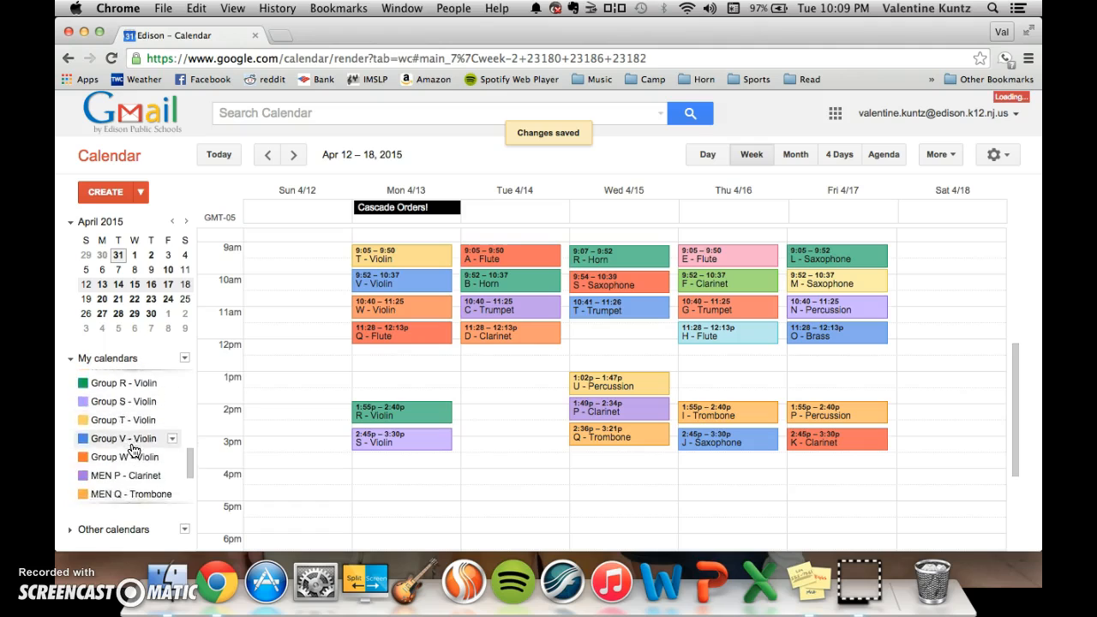
{"action": "scroll", "coordinate": [132, 450], "scroll_direction": "down", "scroll_amount": 4}
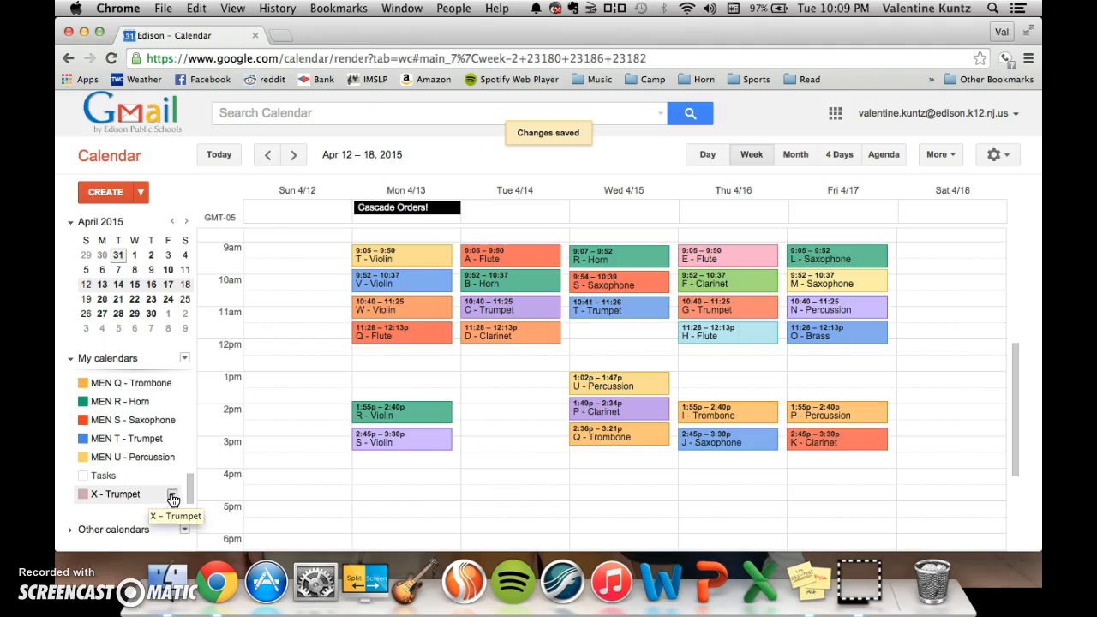
{"action": "left_click", "coordinate": [172, 495]}
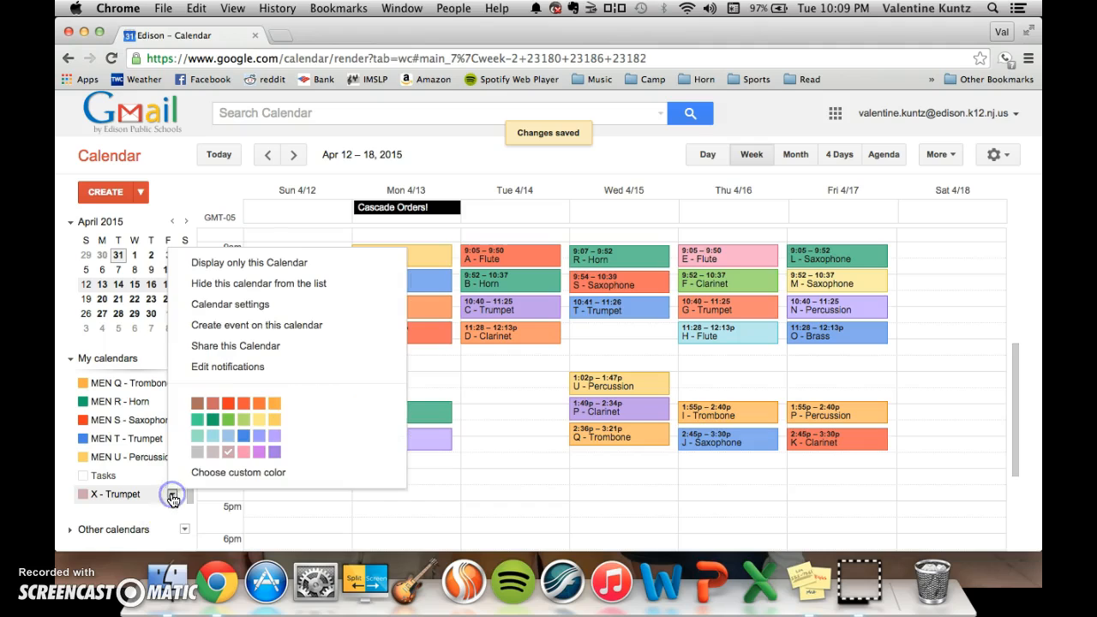
{"action": "left_click", "coordinate": [275, 453]}
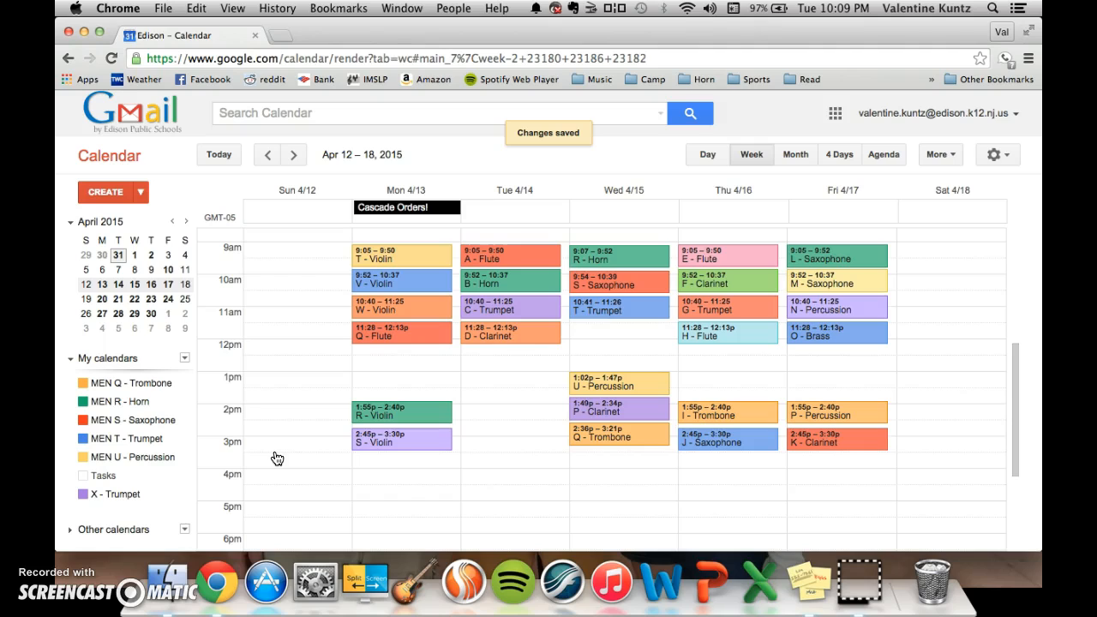
Create an event on Thursday 4/16/2015 at 12:30pm and title it "X - Trumpet".
{"action": "double_click", "coordinate": [696, 364]}
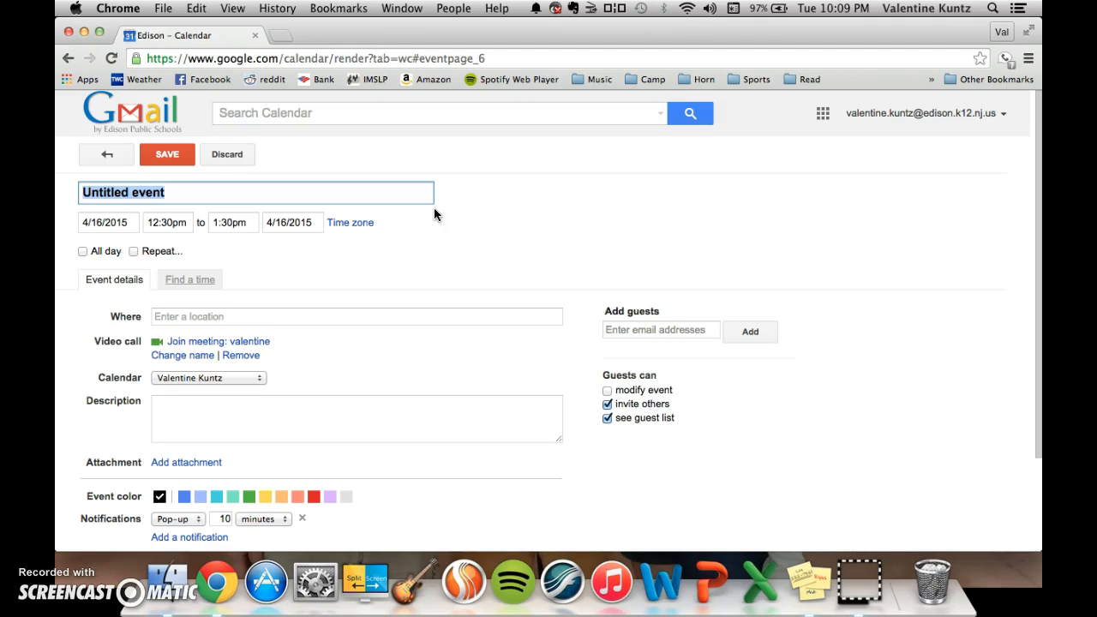
{"action": "type", "text": "X - Tru"}
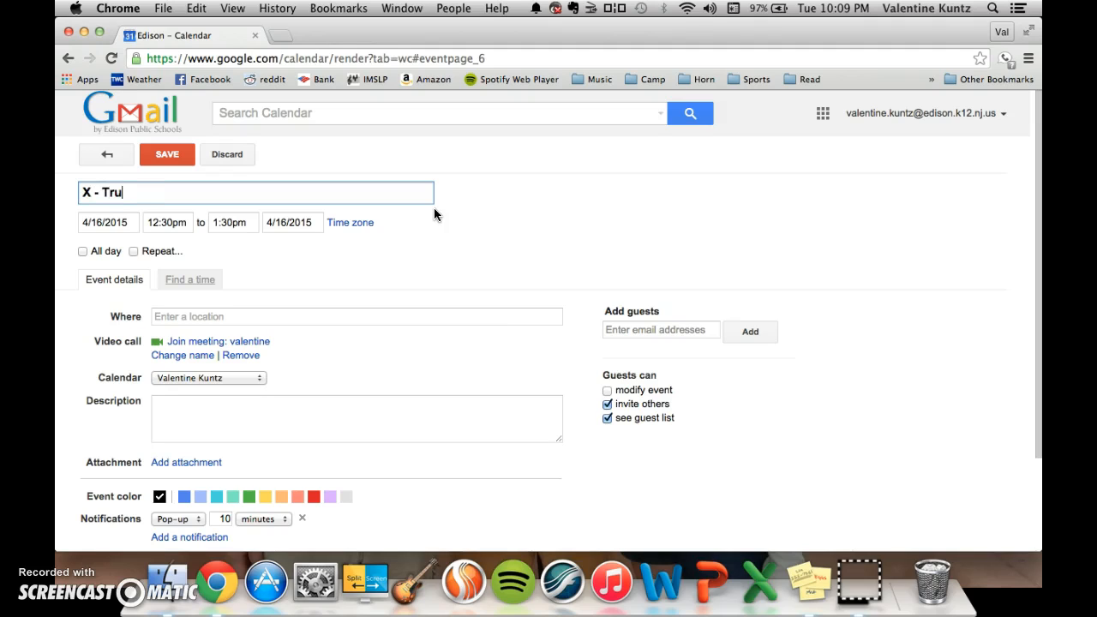
{"action": "type", "text": "mpet"}
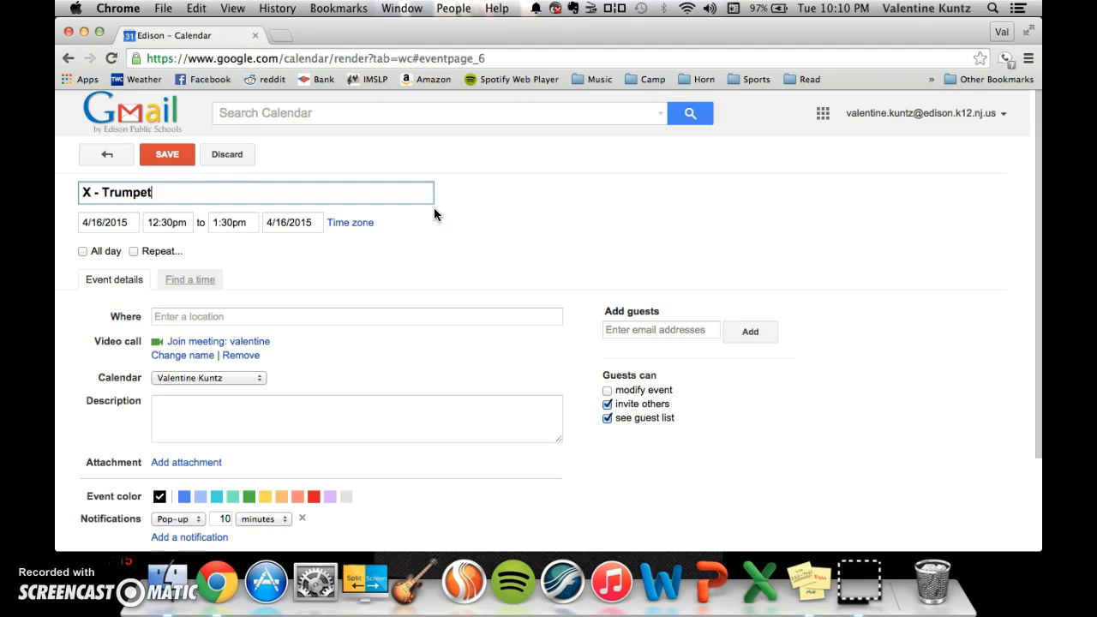
Set the event's end time to 1:00pm.
{"action": "left_click", "coordinate": [165, 223]}
{"action": "left_click", "coordinate": [232, 223]}
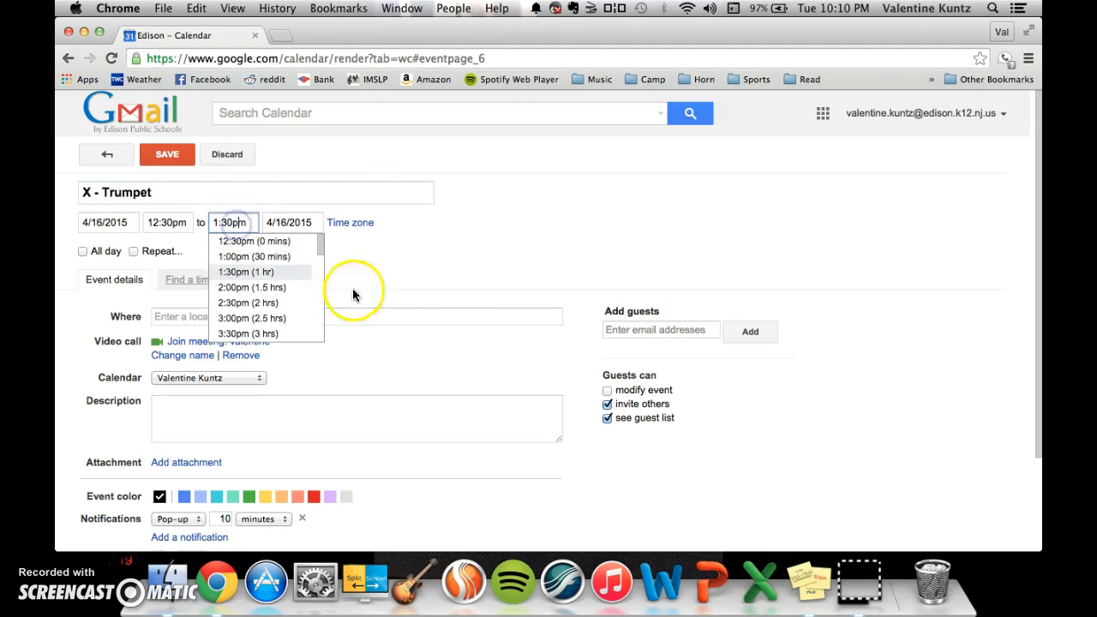
{"action": "key", "text": "Left"}
{"action": "key", "text": "BackSpace"}
{"action": "key", "text": "BackSpace"}
{"action": "type", "text": "00"}
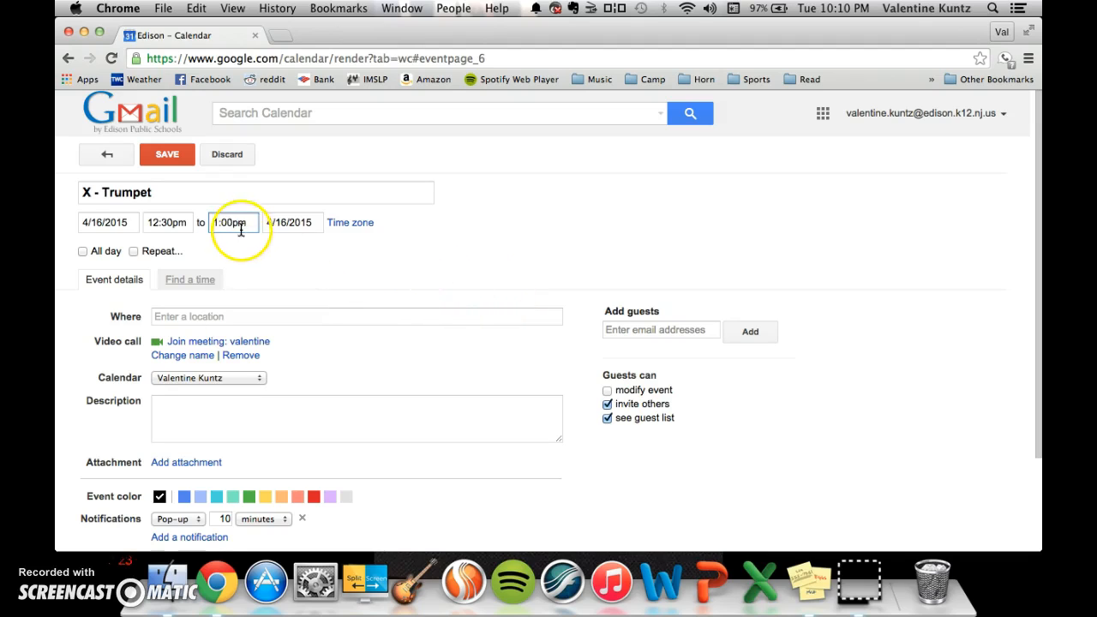
{"action": "left_click", "coordinate": [274, 256]}
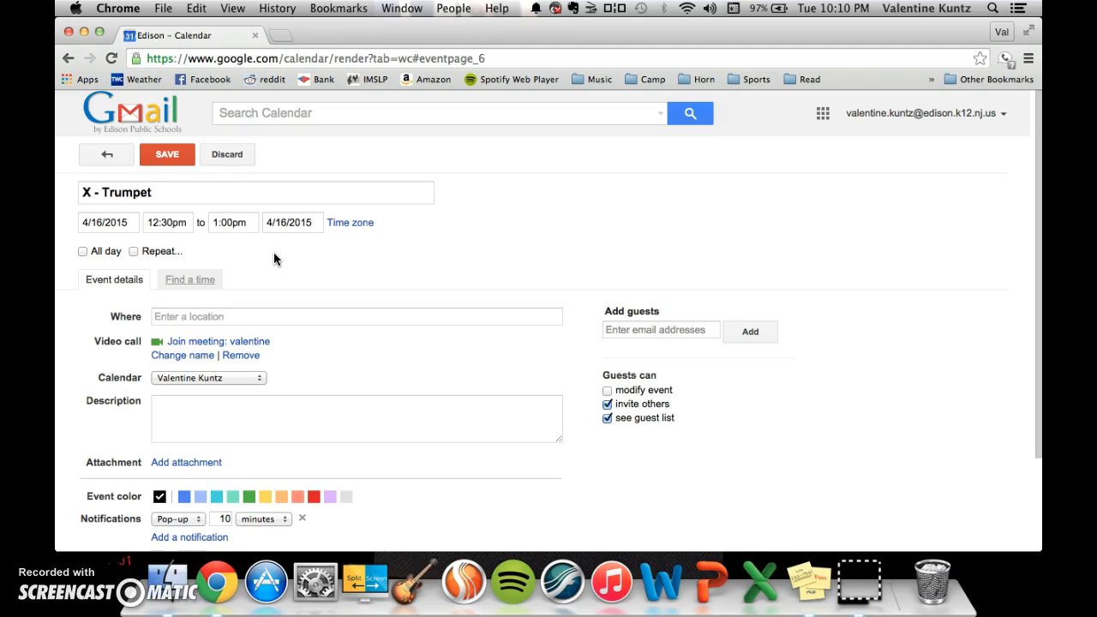
Make the event repeat weekly with an interval of 6 weeks.
{"action": "left_click", "coordinate": [132, 251]}
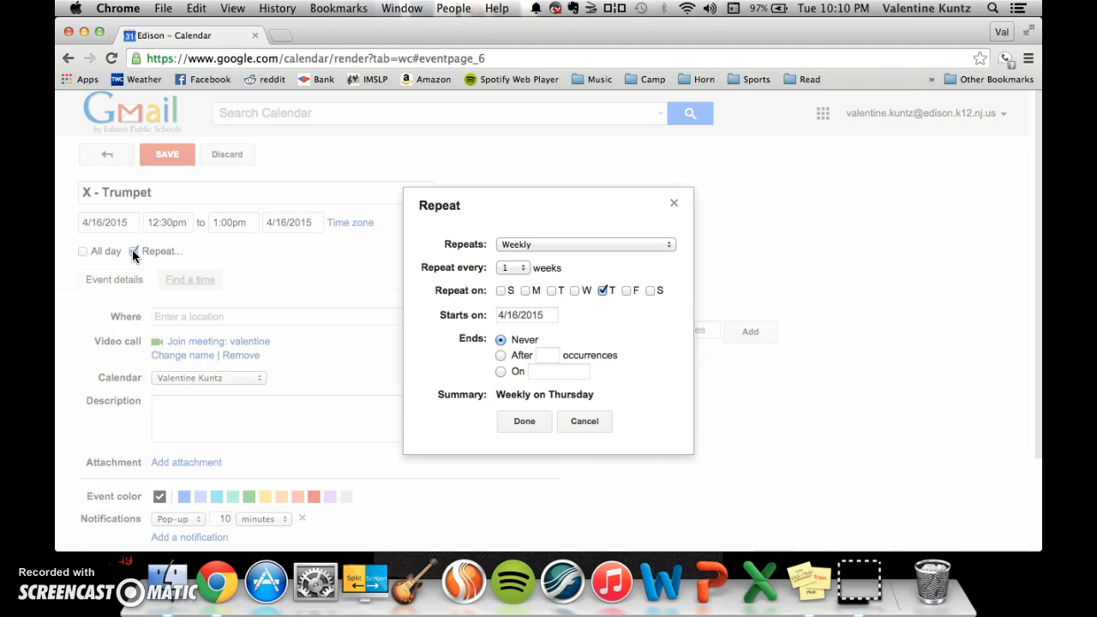
{"action": "left_click", "coordinate": [525, 269]}
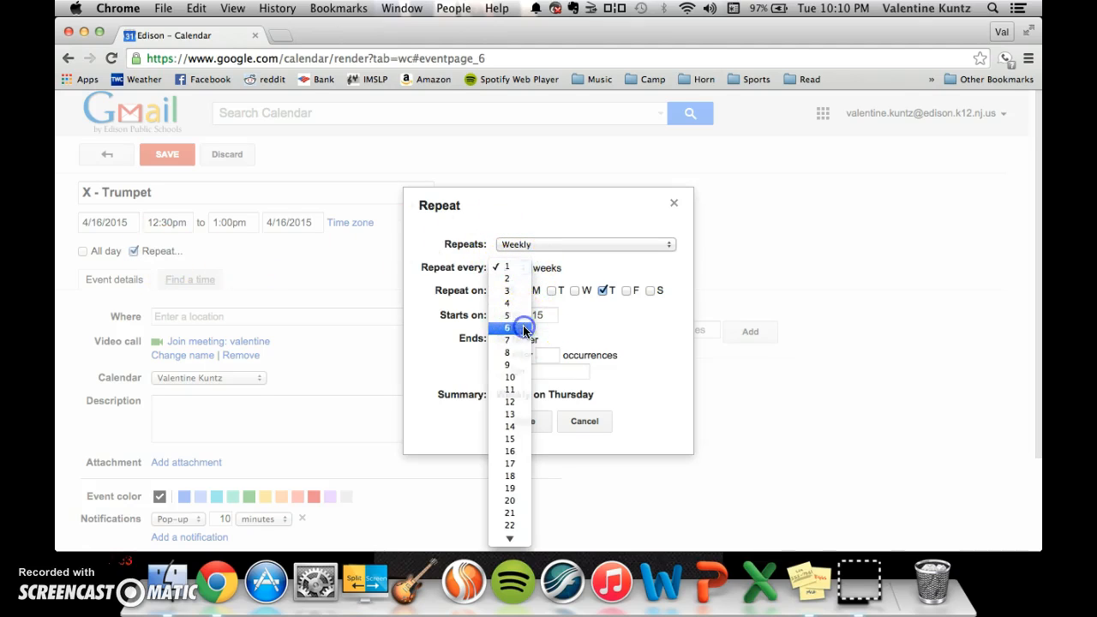
{"action": "left_click", "coordinate": [525, 324]}
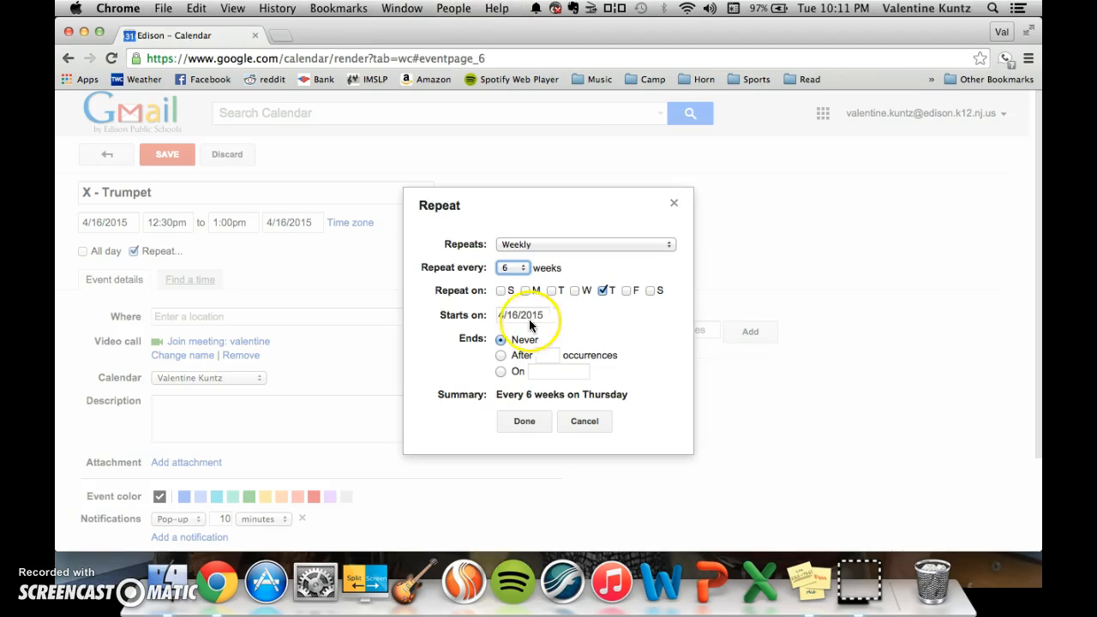
End the event's repetition on 6/17/2015 and apply the repeat settings.
{"action": "left_click", "coordinate": [500, 372]}
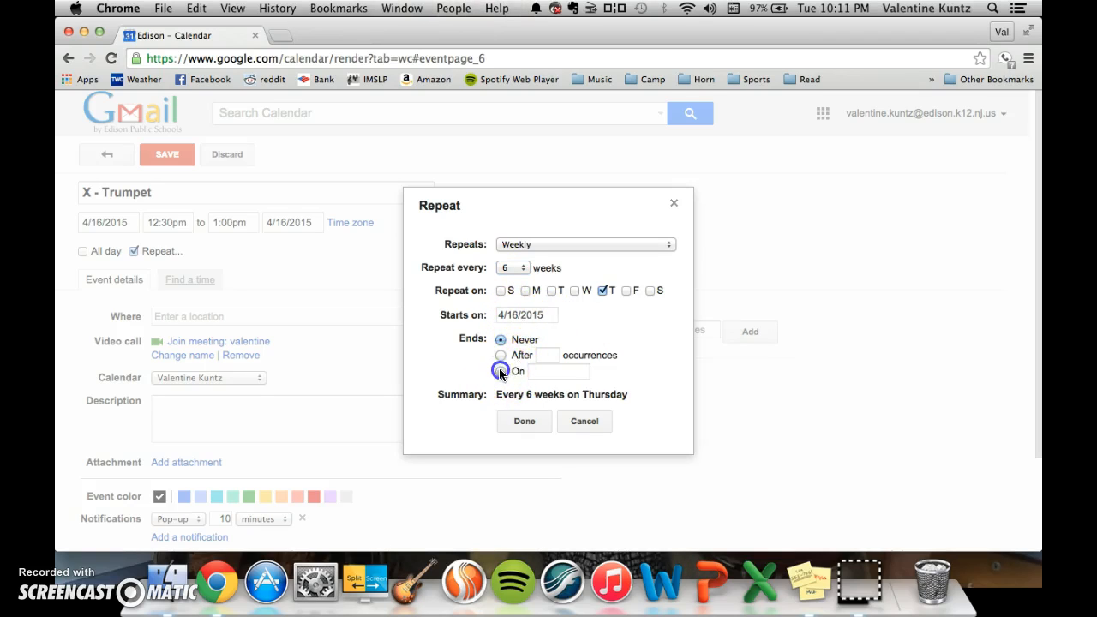
{"action": "left_click", "coordinate": [557, 371]}
{"action": "left_click", "coordinate": [537, 388]}
{"action": "left_click", "coordinate": [536, 389]}
{"action": "left_click", "coordinate": [537, 390]}
{"action": "left_click", "coordinate": [536, 389]}
{"action": "left_click", "coordinate": [536, 389]}
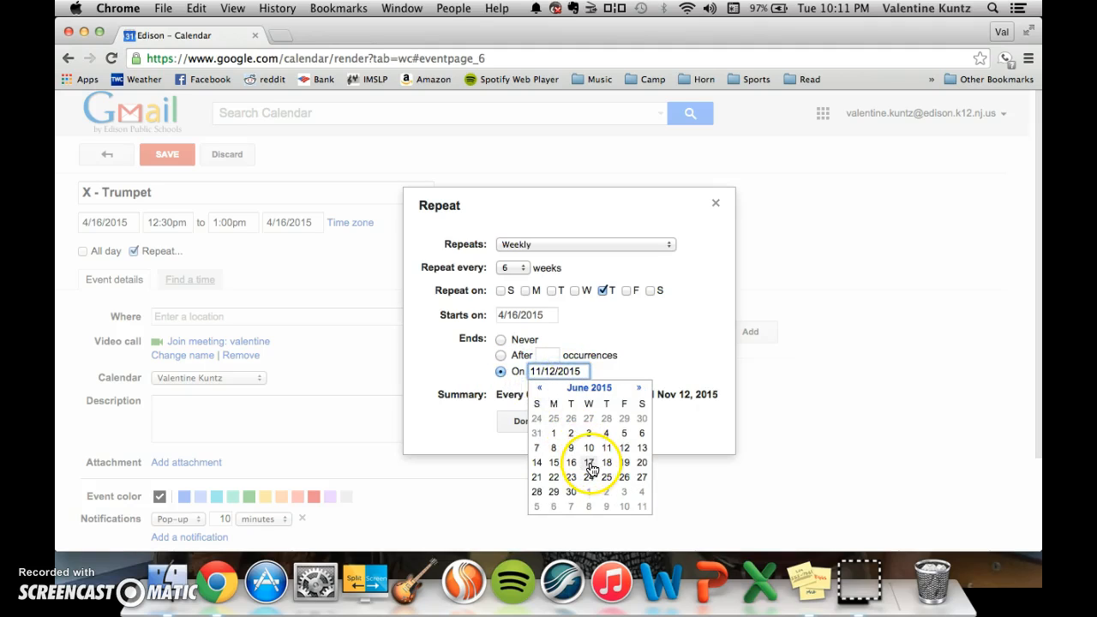
{"action": "left_click", "coordinate": [589, 462]}
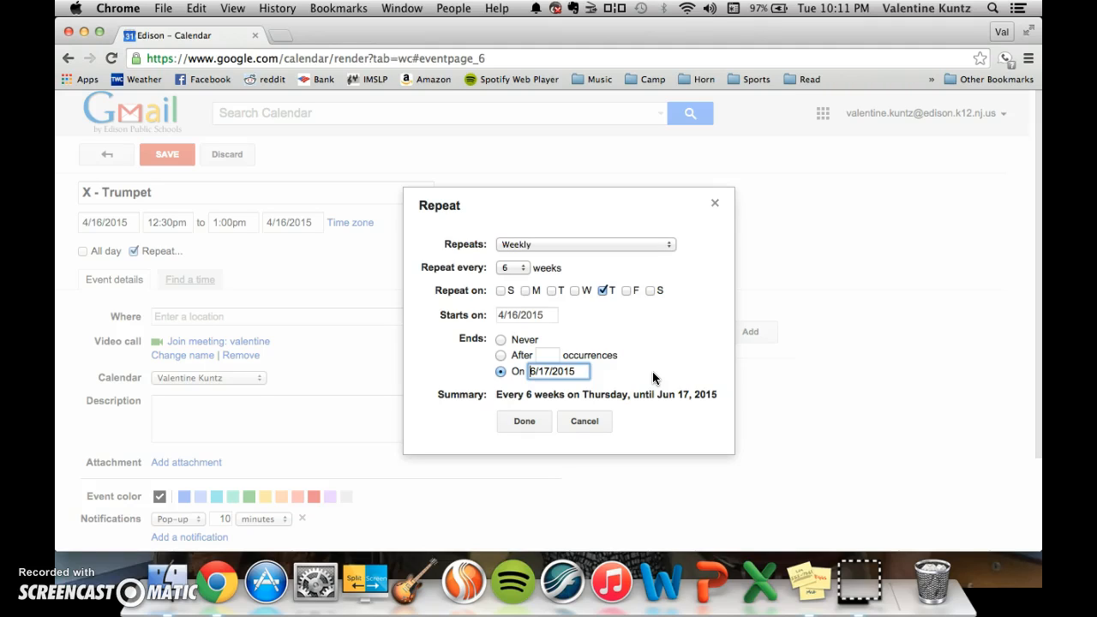
{"action": "left_click", "coordinate": [535, 426]}
Set the event's location to Room 3, followed by the teacher's name in parentheses.
{"action": "scroll", "coordinate": [471, 367], "scroll_direction": "down", "scroll_amount": 2}
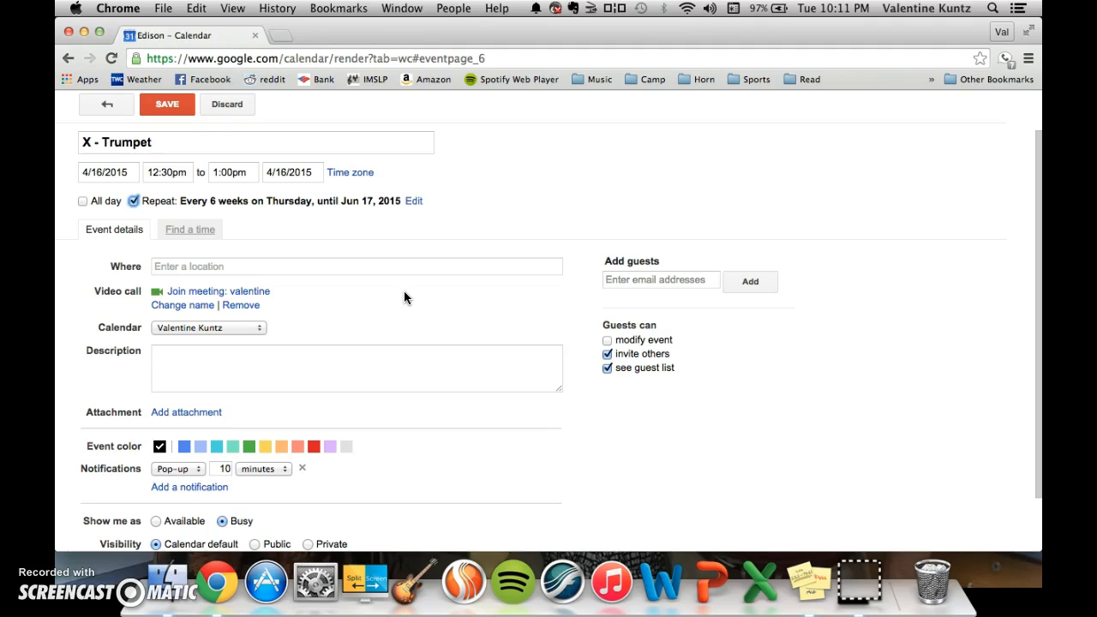
{"action": "left_click", "coordinate": [255, 266]}
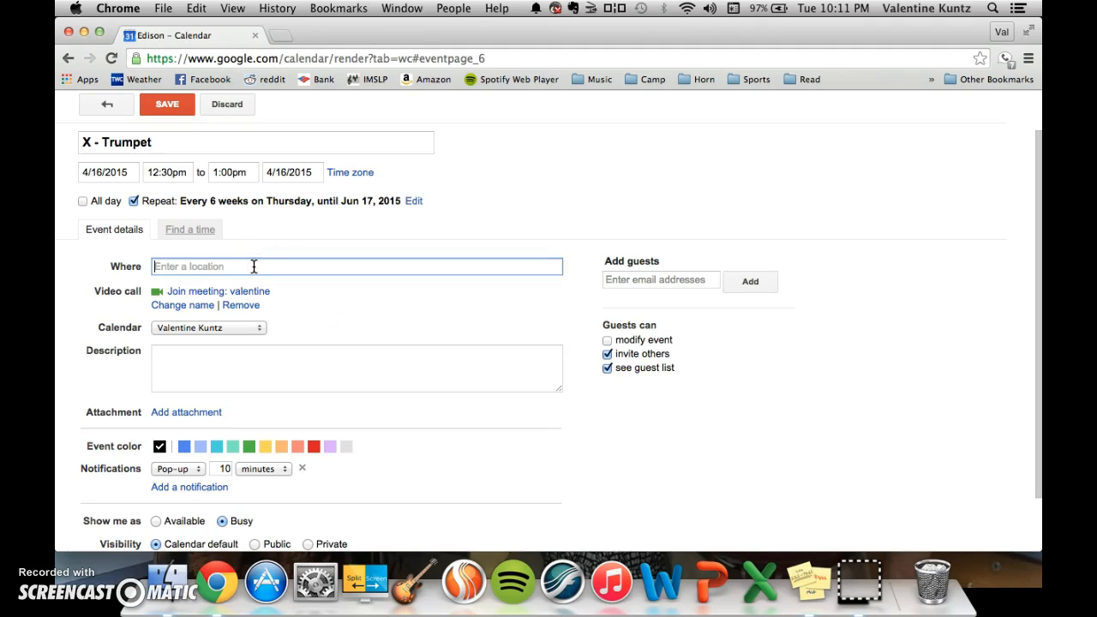
{"action": "type", "text": "Room 3 (Mr. Green)"}
{"action": "scroll", "coordinate": [420, 307], "scroll_direction": "down", "scroll_amount": 2}
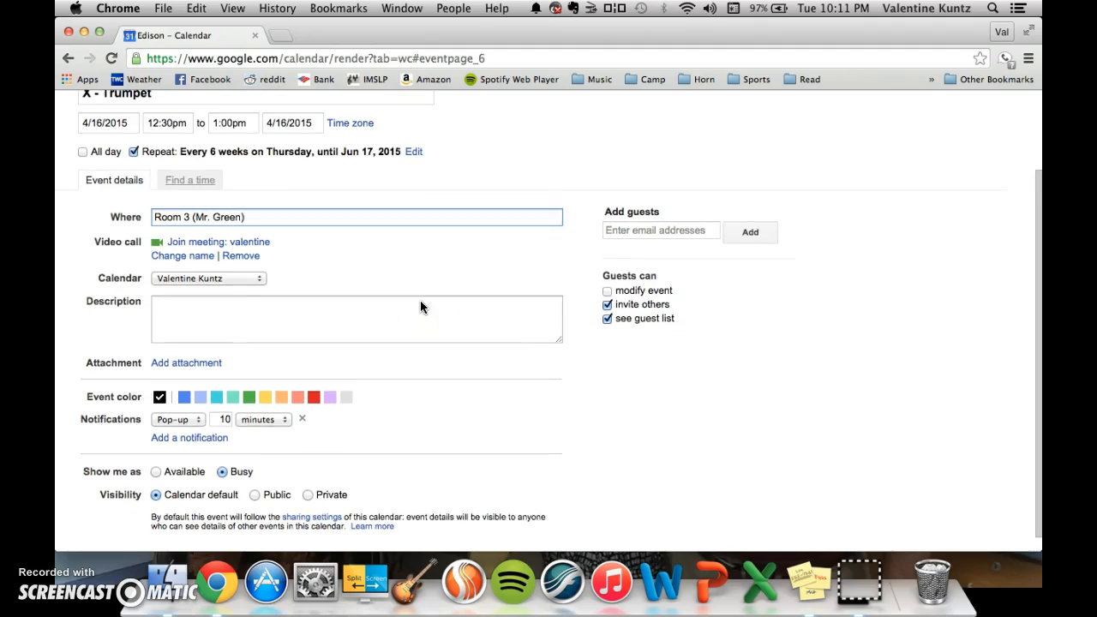
{"action": "left_click", "coordinate": [400, 255]}
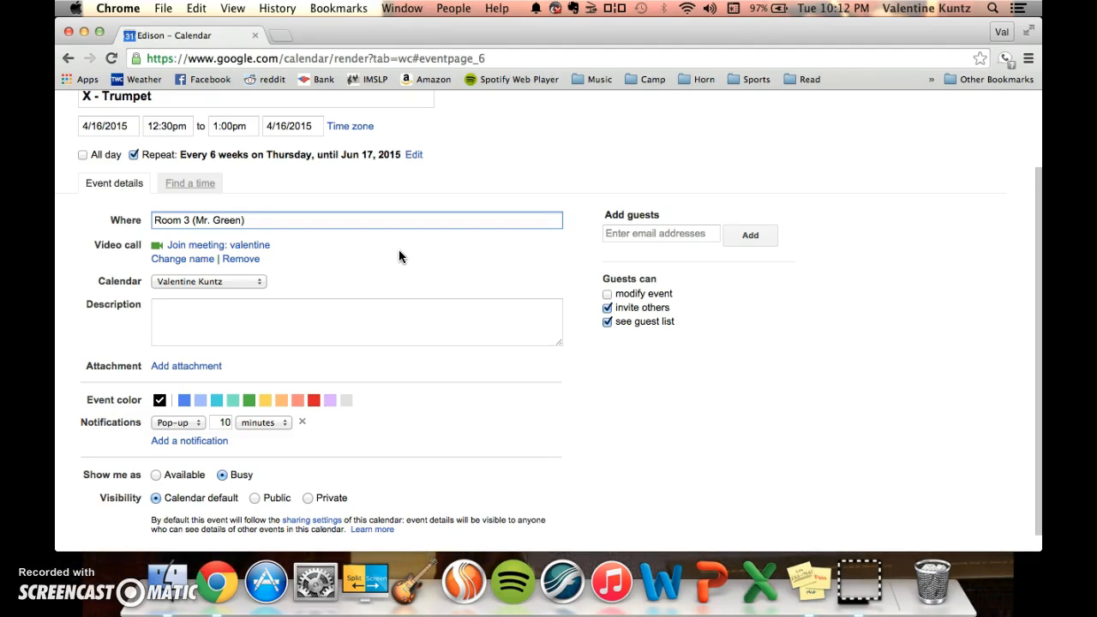
Assign the event to the X - Trumpet calendar.
{"action": "left_click", "coordinate": [257, 282]}
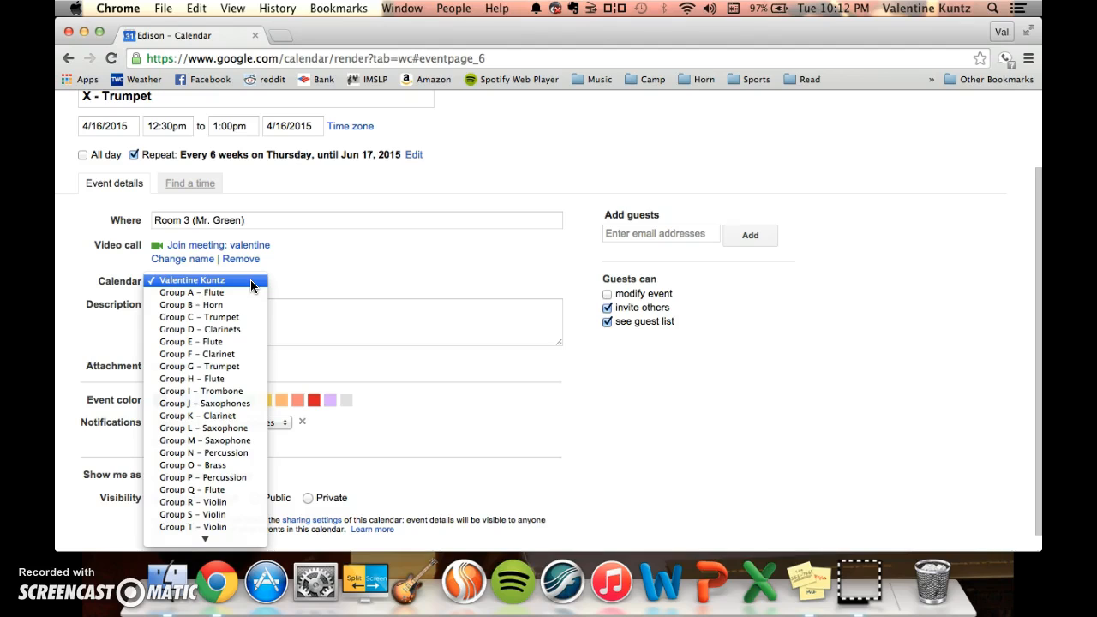
{"action": "scroll", "coordinate": [244, 343], "scroll_direction": "down", "scroll_amount": 3}
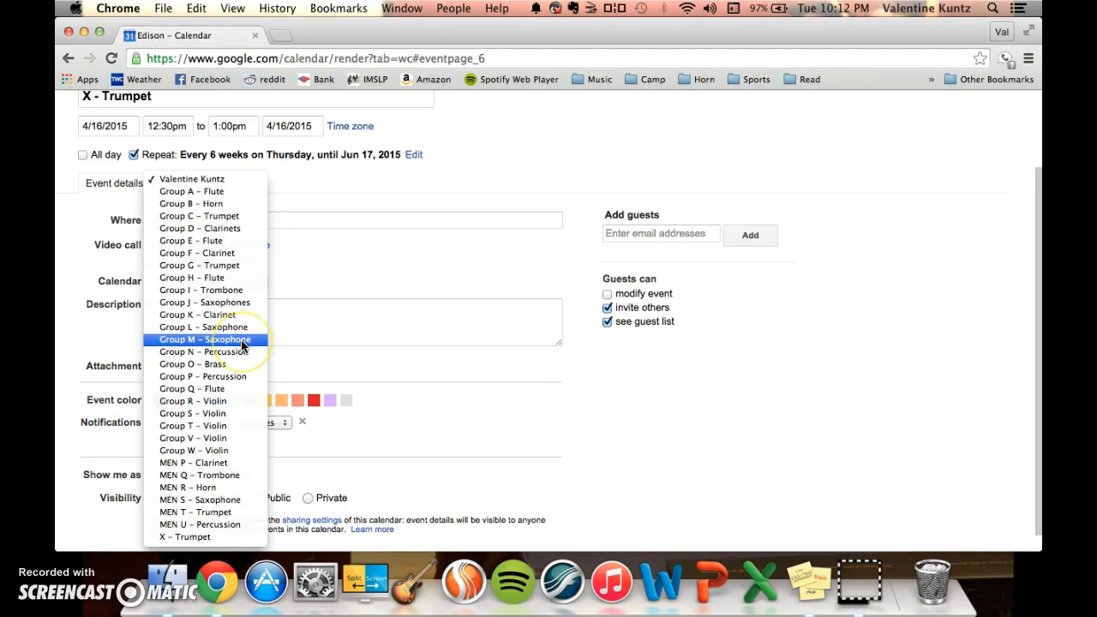
{"action": "left_click", "coordinate": [217, 536]}
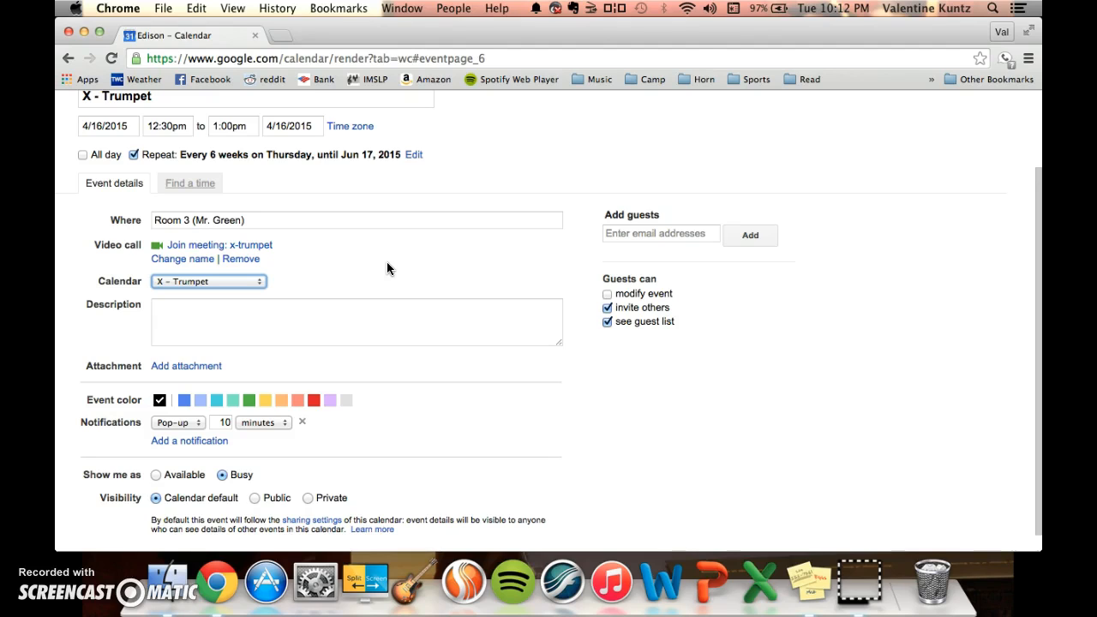
Set the event's notification to an email 1 day beforehand.
{"action": "scroll", "coordinate": [390, 275], "scroll_direction": "down", "scroll_amount": 1}
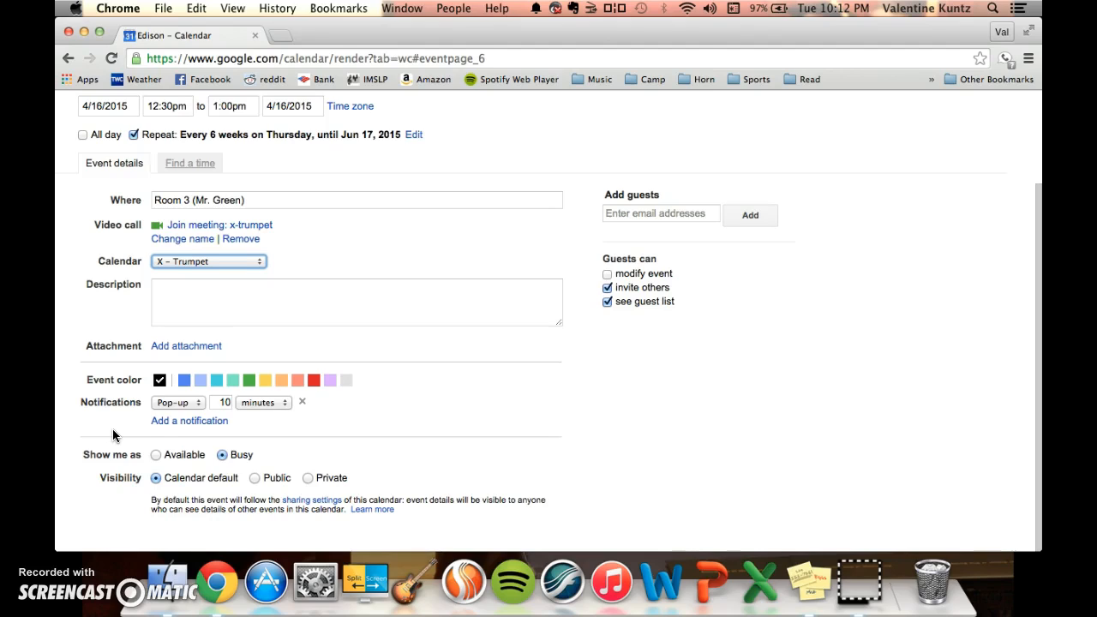
{"action": "left_click", "coordinate": [200, 403]}
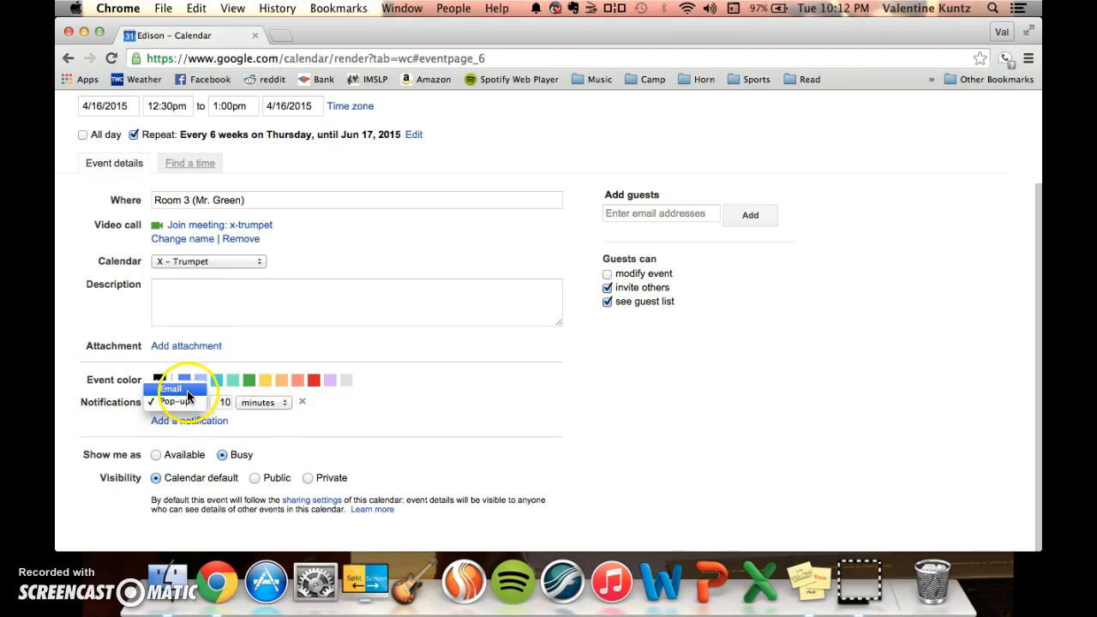
{"action": "left_click", "coordinate": [174, 388]}
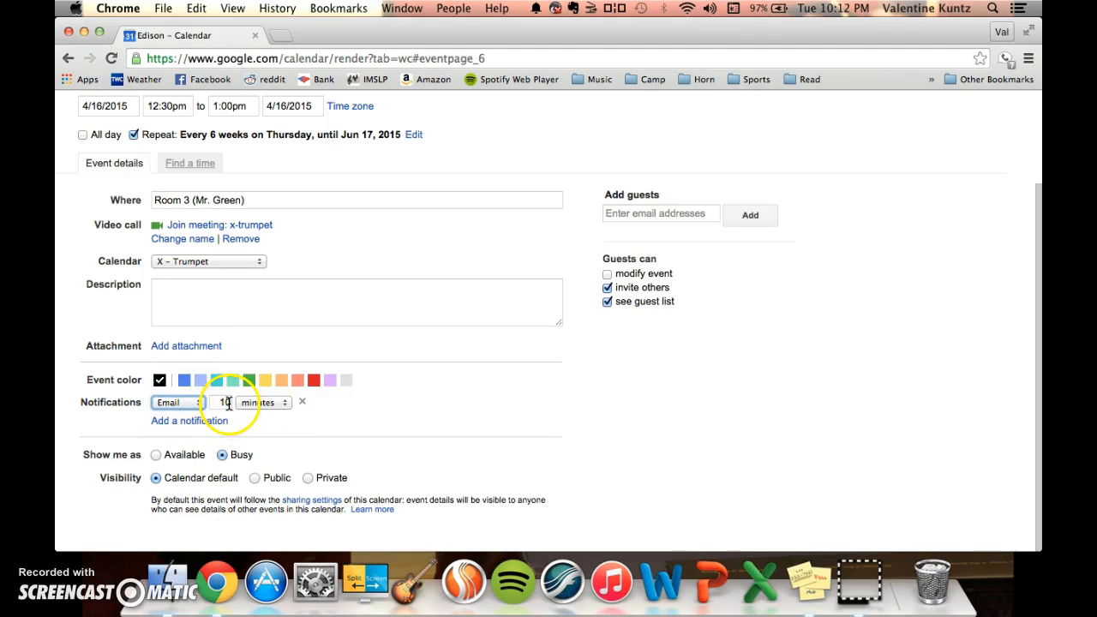
{"action": "left_click", "coordinate": [268, 404]}
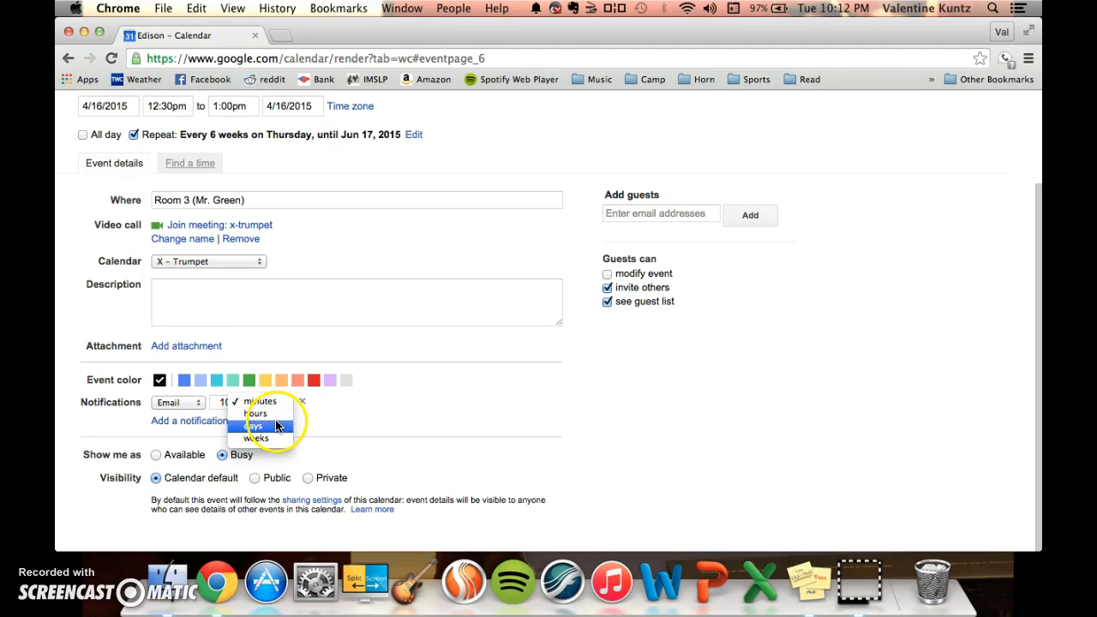
{"action": "left_click", "coordinate": [276, 426]}
{"action": "key", "text": "BackSpace"}
{"action": "left_click", "coordinate": [323, 426]}
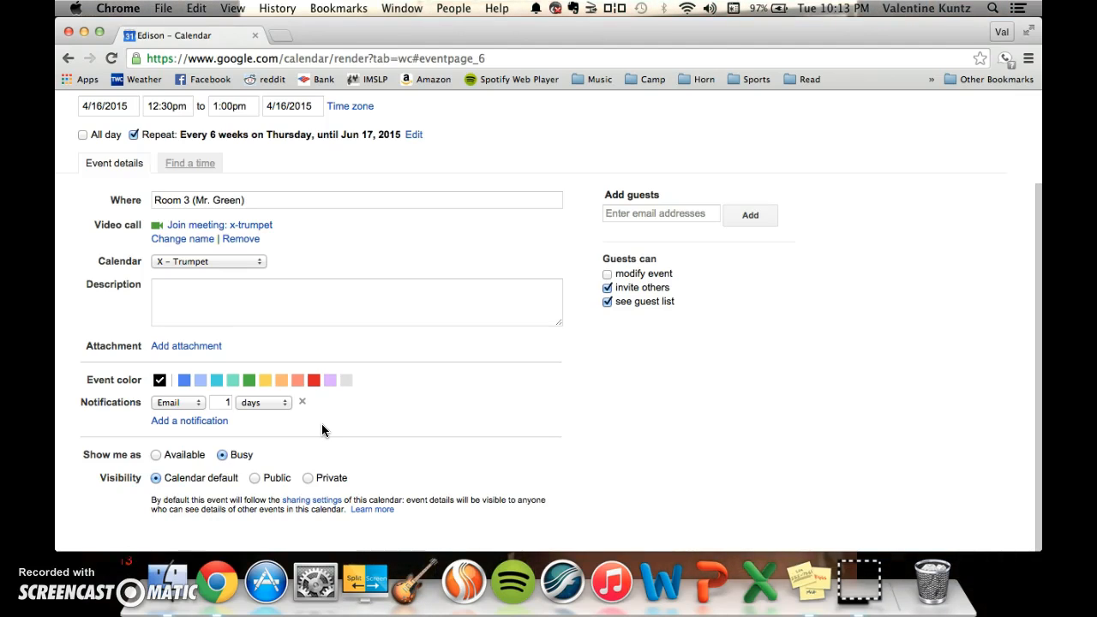
Remove the event's notification and save the event.
{"action": "left_click", "coordinate": [304, 403]}
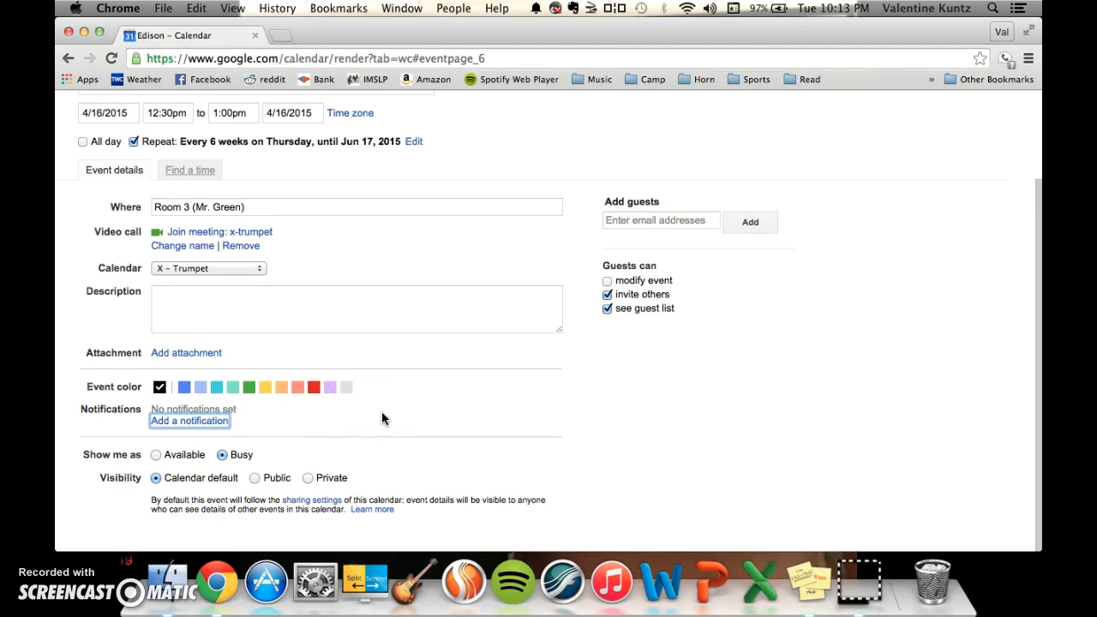
{"action": "scroll", "coordinate": [381, 418], "scroll_direction": "up", "scroll_amount": 3}
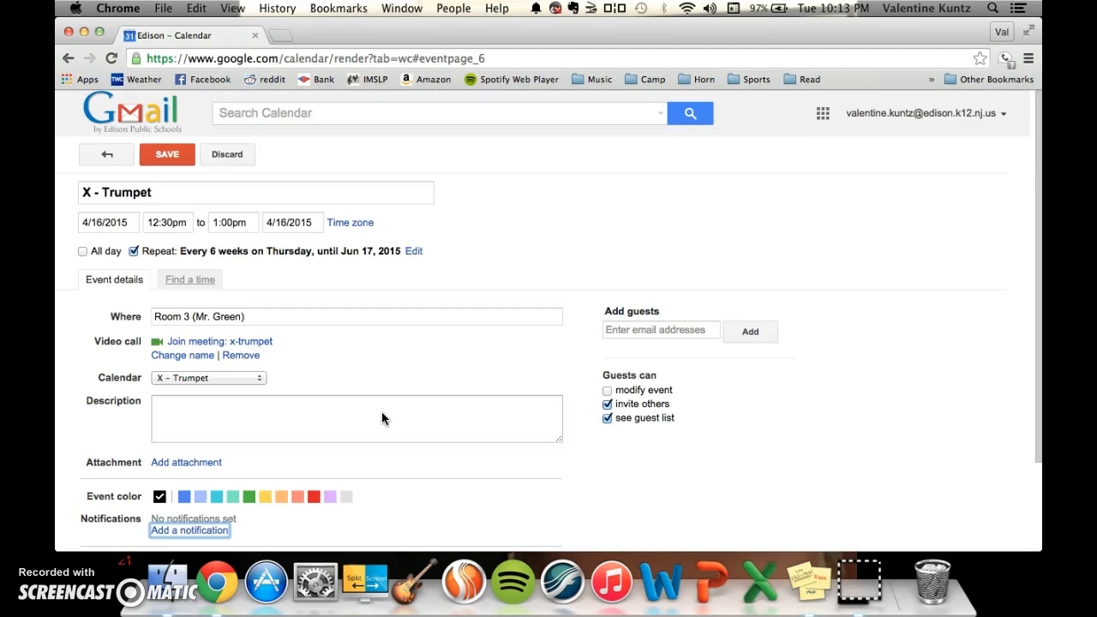
{"action": "left_click", "coordinate": [169, 153]}
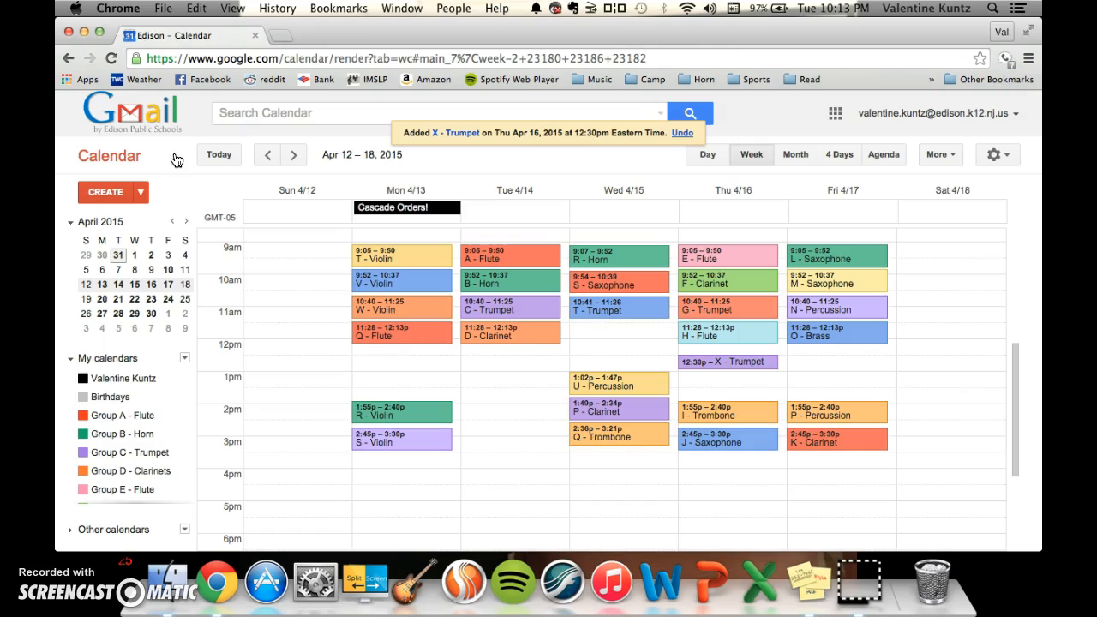
Delete only the April 16 instance of the recurring X - Trumpet event.
{"action": "left_click", "coordinate": [753, 363]}
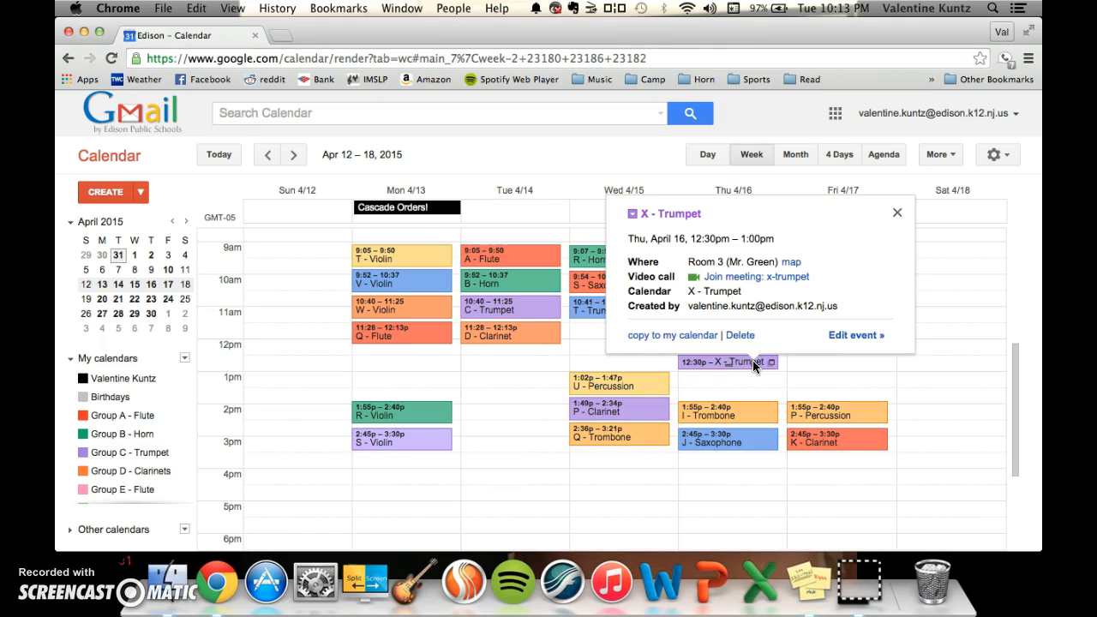
{"action": "left_click", "coordinate": [744, 338]}
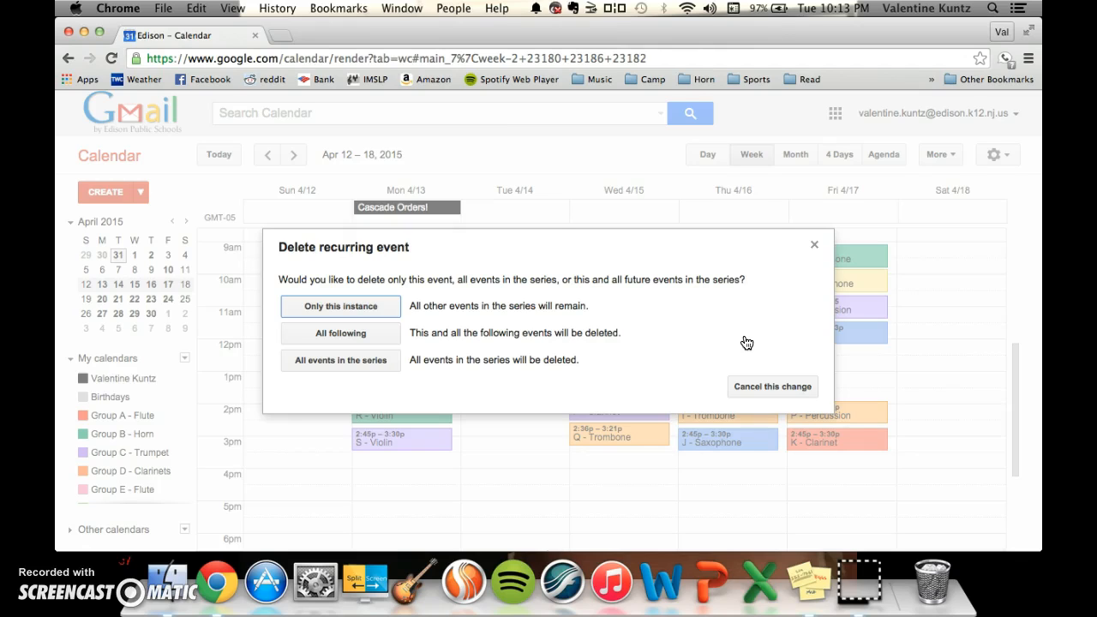
{"action": "left_click", "coordinate": [390, 308]}
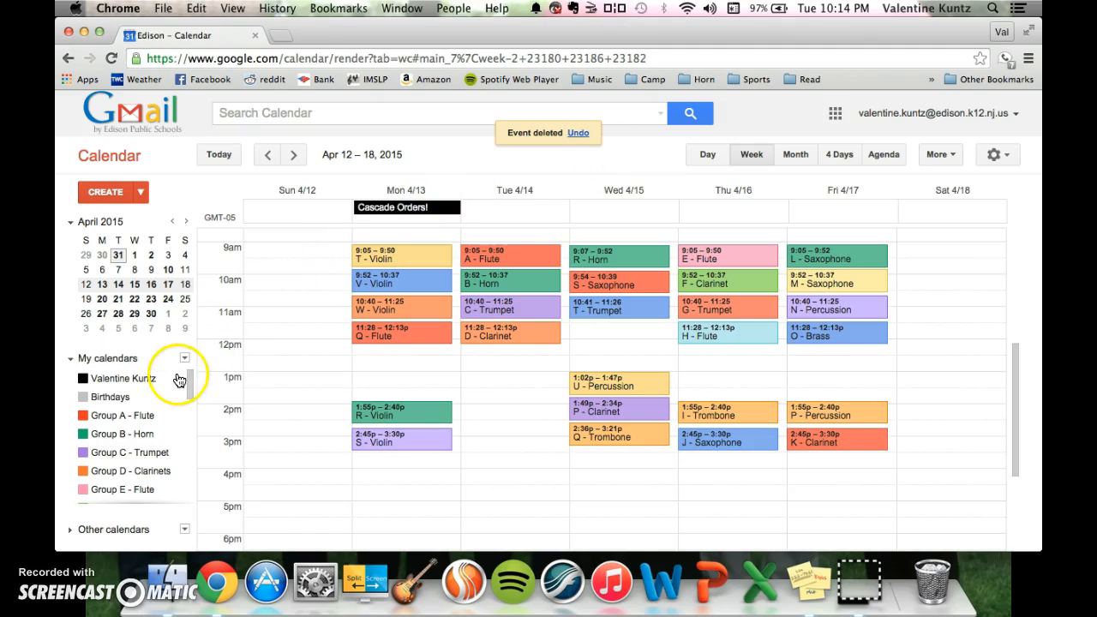
Open the sharing settings of the X - Trumpet calendar.
{"action": "scroll", "coordinate": [142, 410], "scroll_direction": "down", "scroll_amount": 2}
{"action": "scroll", "coordinate": [143, 409], "scroll_direction": "down", "scroll_amount": 10}
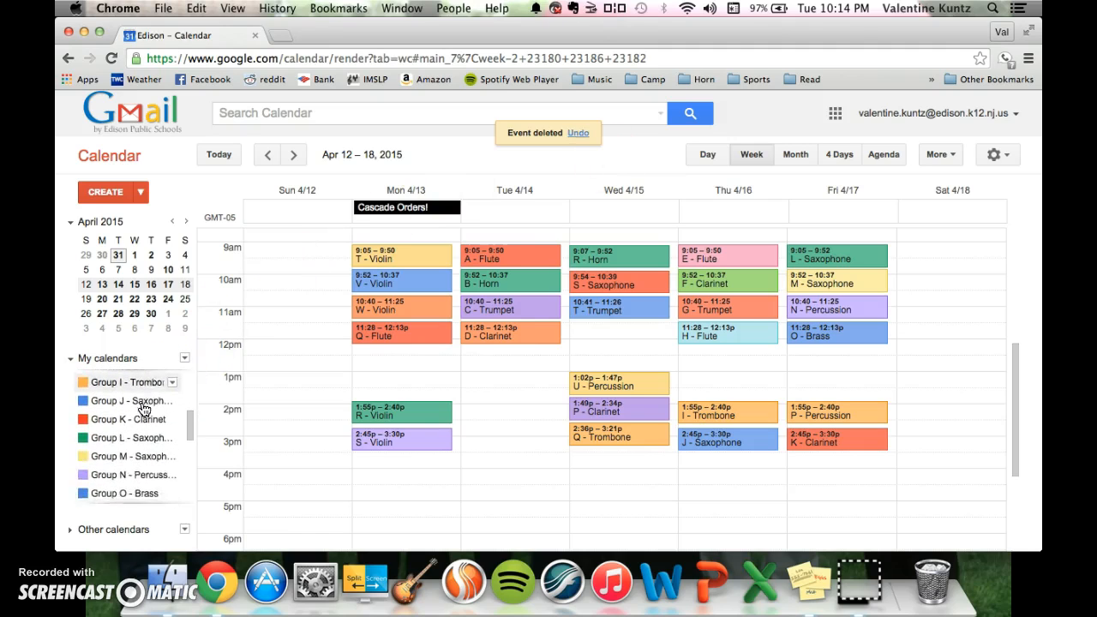
{"action": "scroll", "coordinate": [144, 410], "scroll_direction": "down", "scroll_amount": 3}
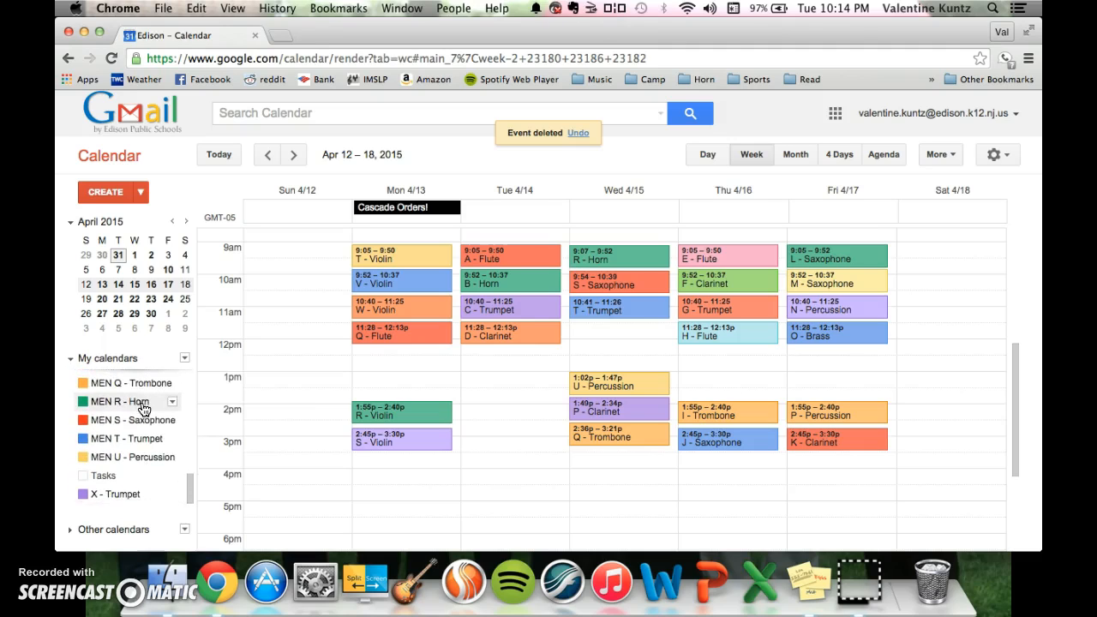
{"action": "left_click", "coordinate": [173, 496]}
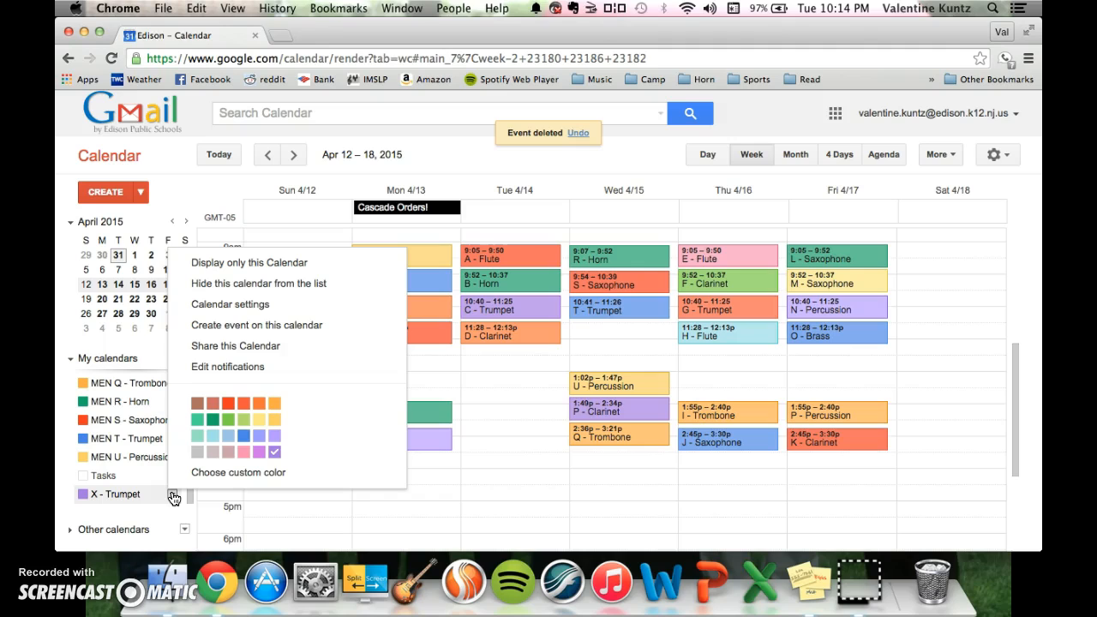
{"action": "left_click", "coordinate": [297, 358]}
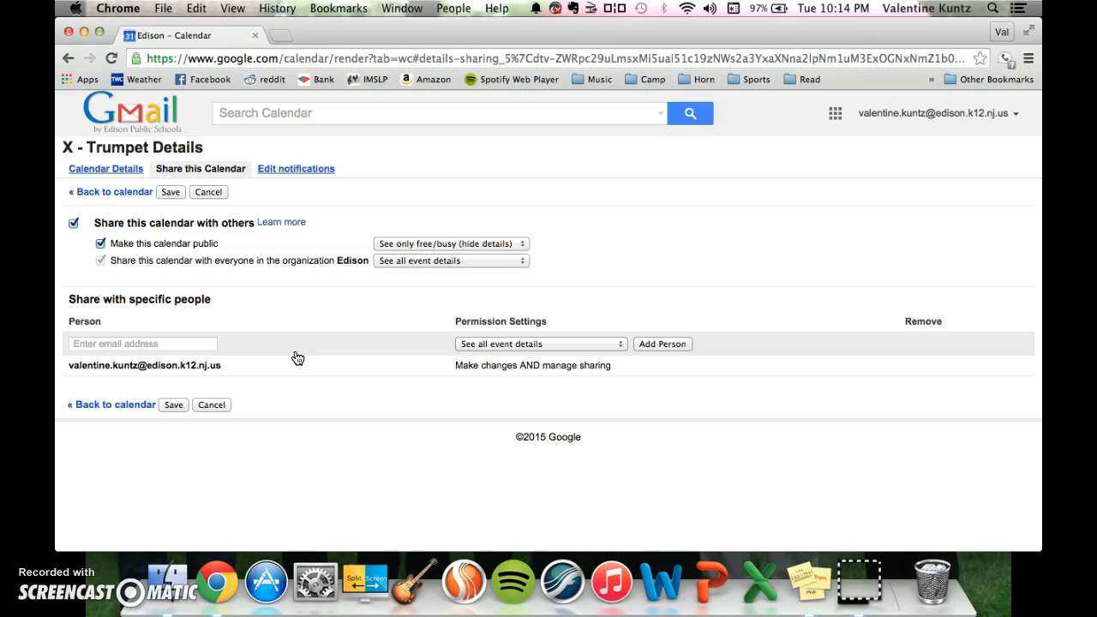
{"action": "left_click", "coordinate": [171, 344]}
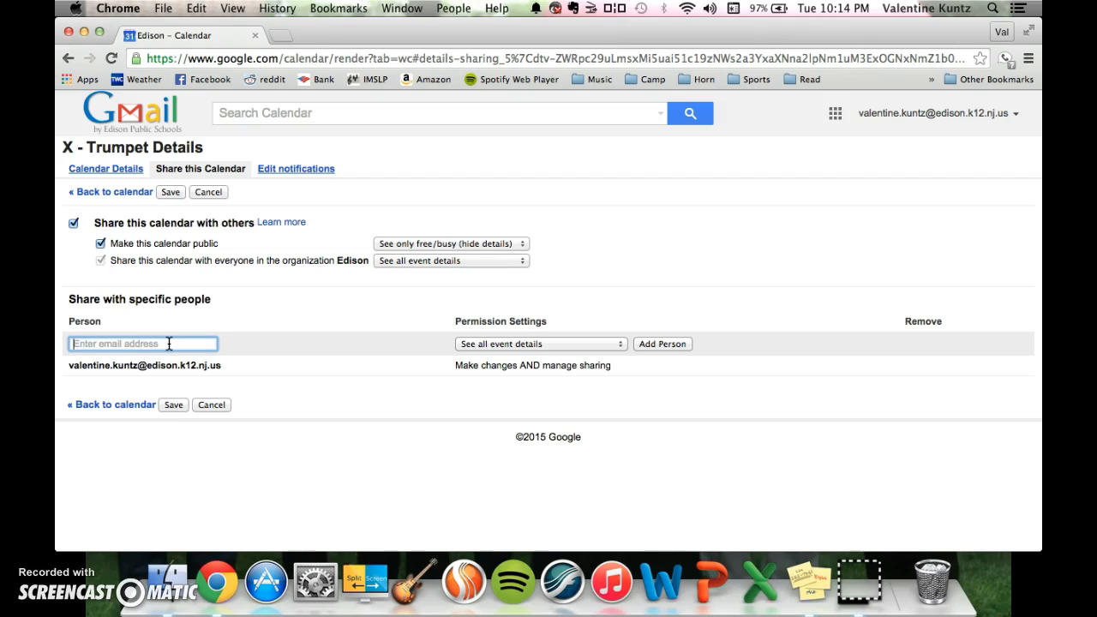
{"action": "type", "text": "kun"}
{"action": "key", "text": "BackSpace"}
{"action": "key", "text": "BackSpace"}
{"action": "key", "text": "BackSpace"}
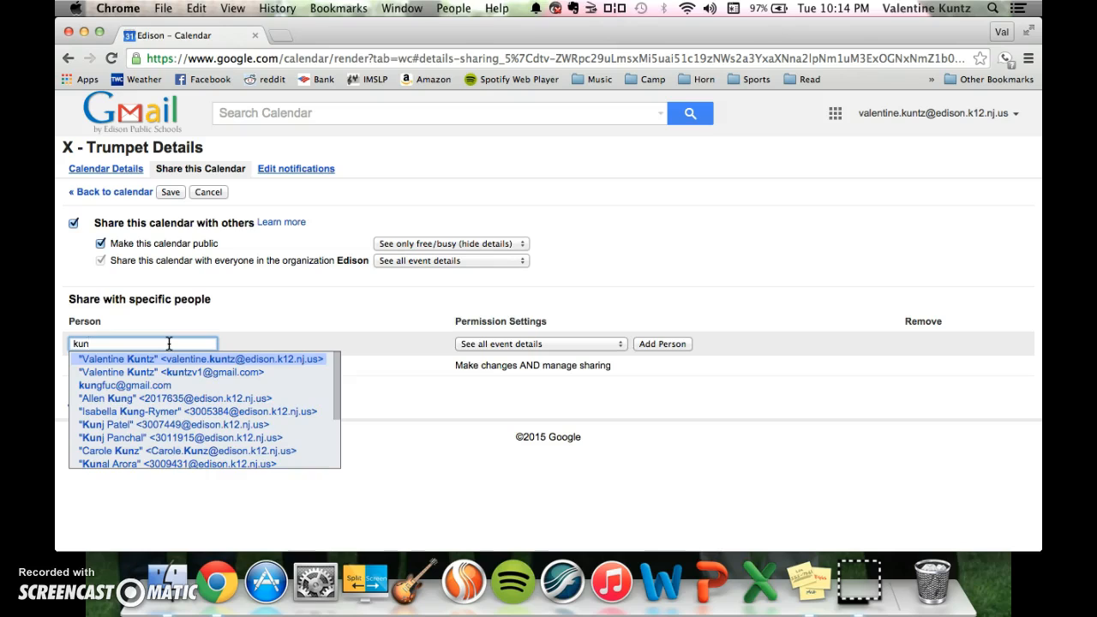
Enter "test email" as the person to share the calendar with, and discard the unsaved sharing changes.
{"action": "left_click", "coordinate": [159, 346]}
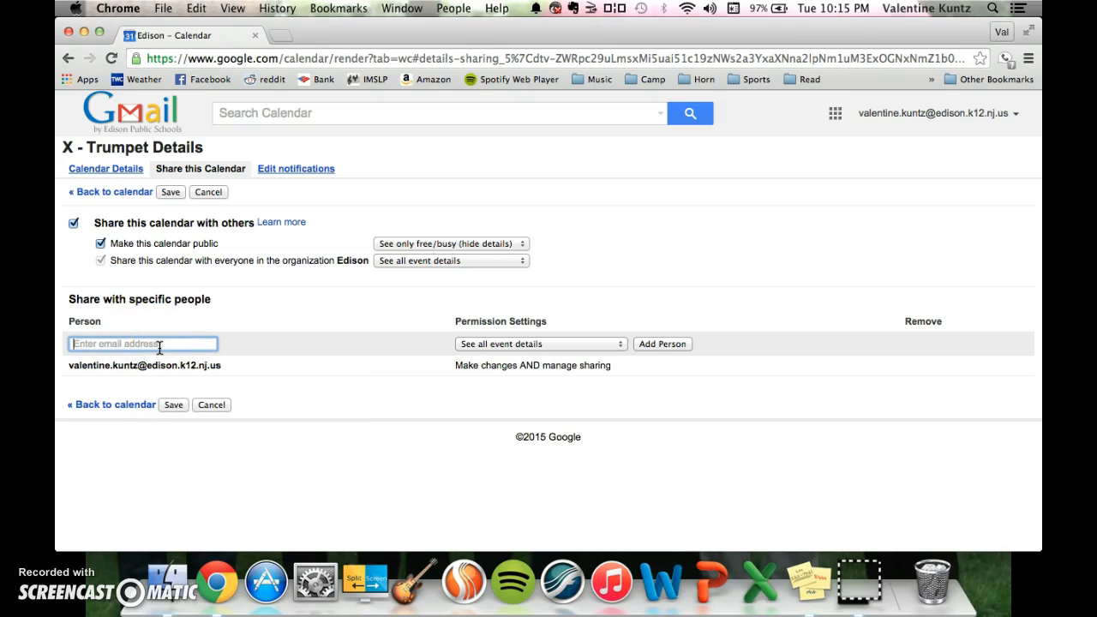
{"action": "type", "text": "test em"}
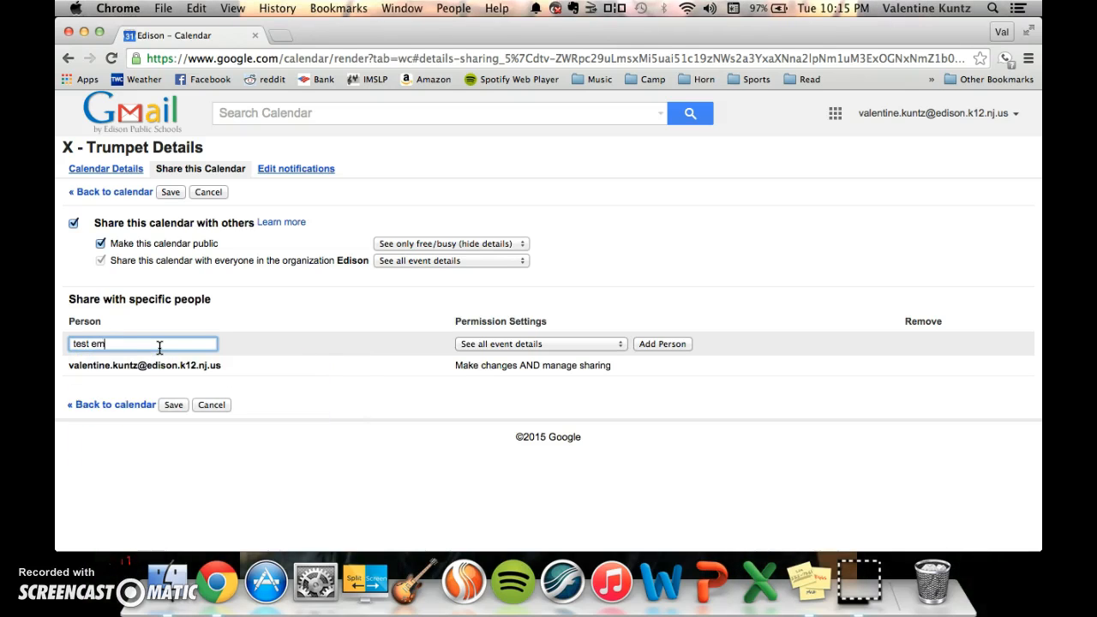
{"action": "type", "text": "ail"}
{"action": "left_click", "coordinate": [179, 406]}
{"action": "left_click", "coordinate": [223, 404]}
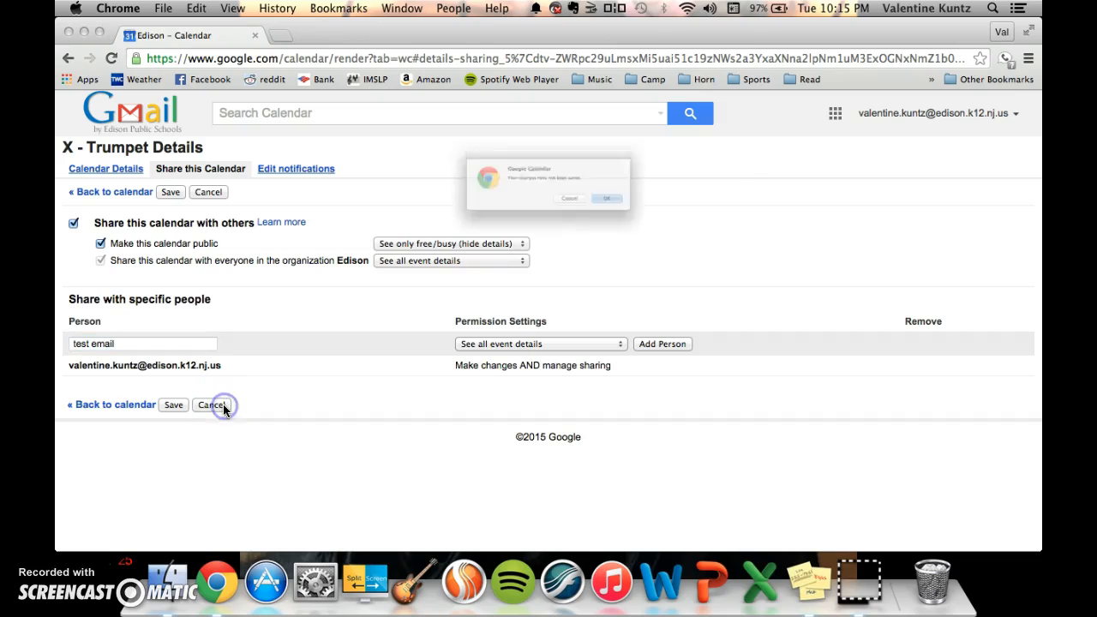
{"action": "left_click", "coordinate": [656, 212]}
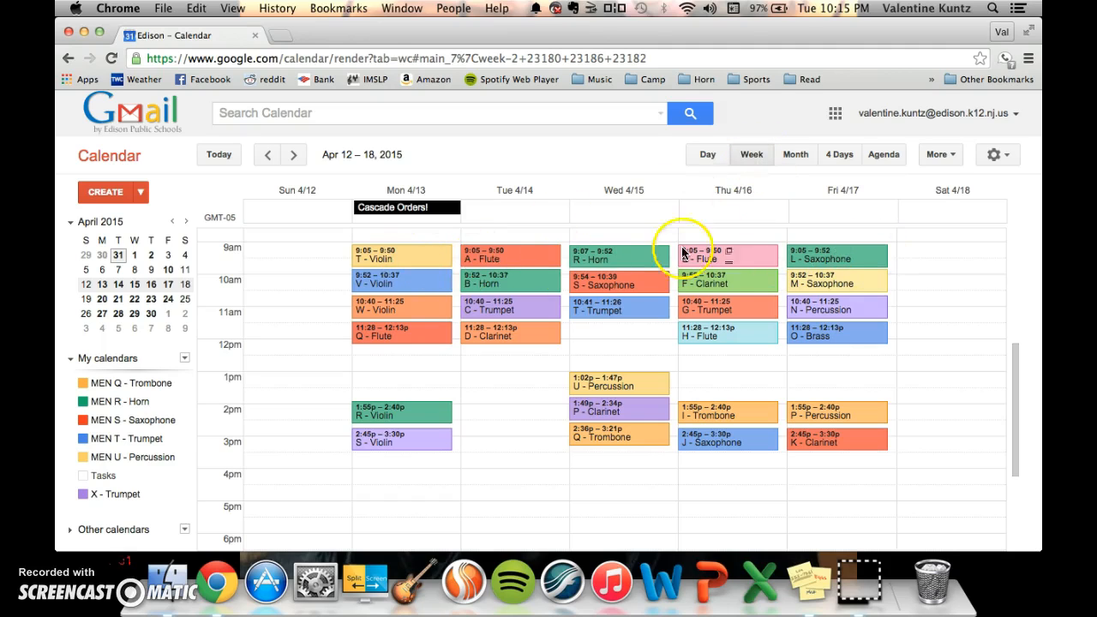
Switch the calendar to the month view and show May 2015.
{"action": "left_click", "coordinate": [797, 160]}
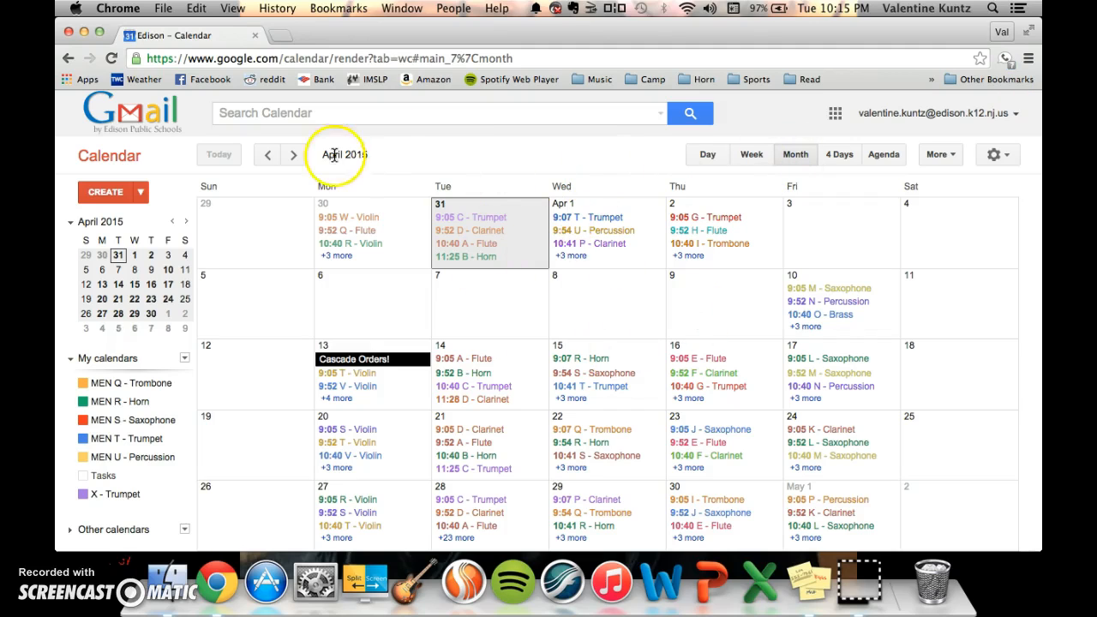
{"action": "left_click", "coordinate": [300, 160]}
{"action": "left_click", "coordinate": [300, 160]}
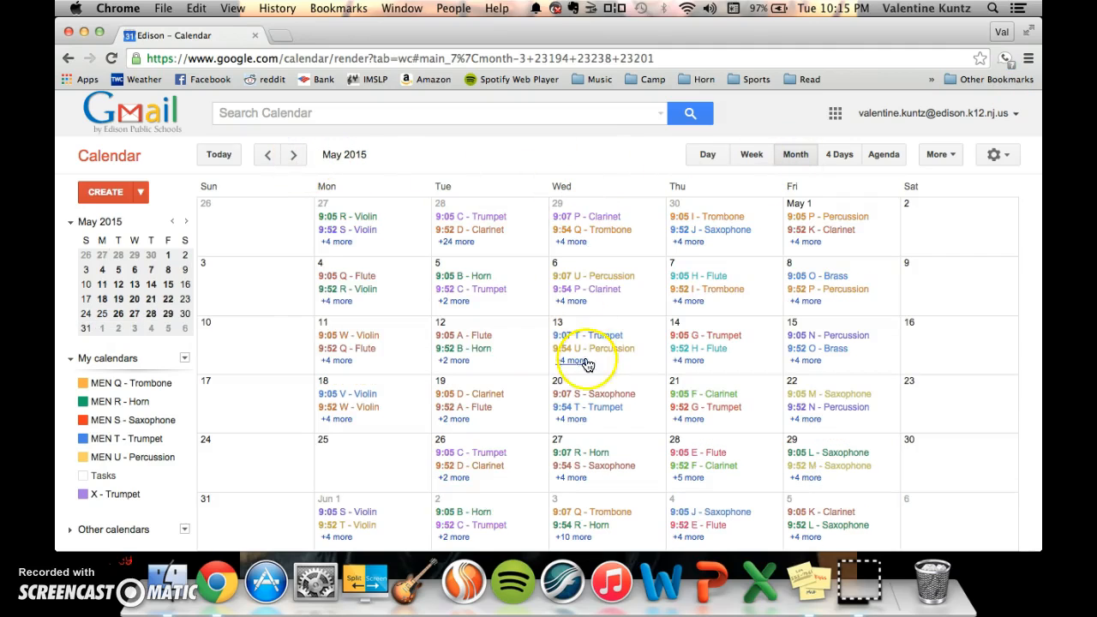
{"action": "key", "text": "k"}
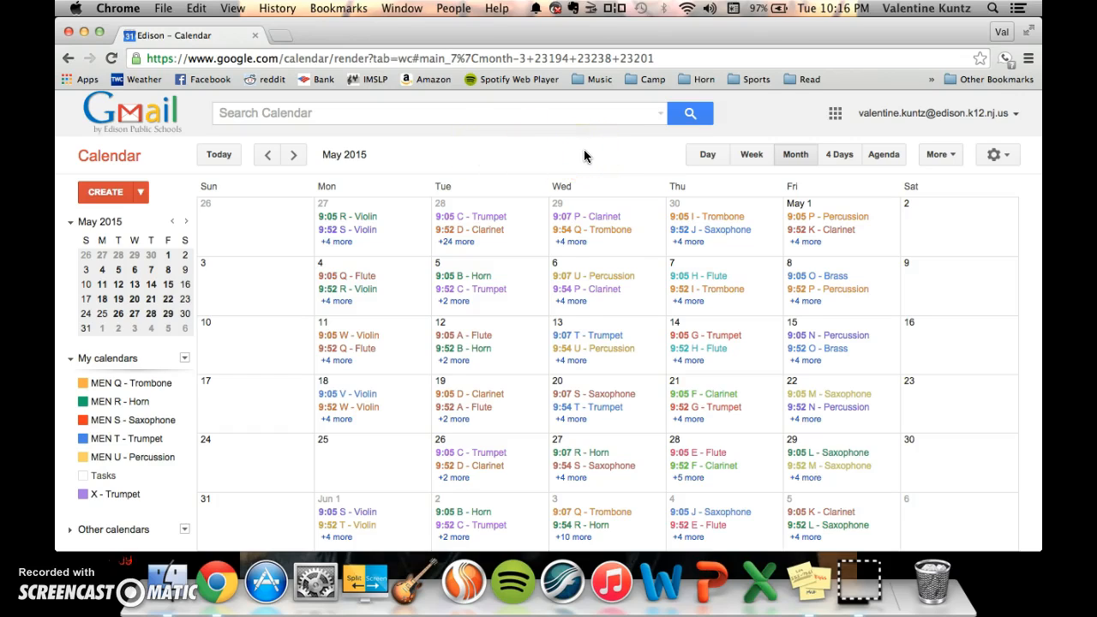
Open the print preview of the May calendar and set the print range's end date to 5/29/2015.
{"action": "left_click", "coordinate": [934, 156]}
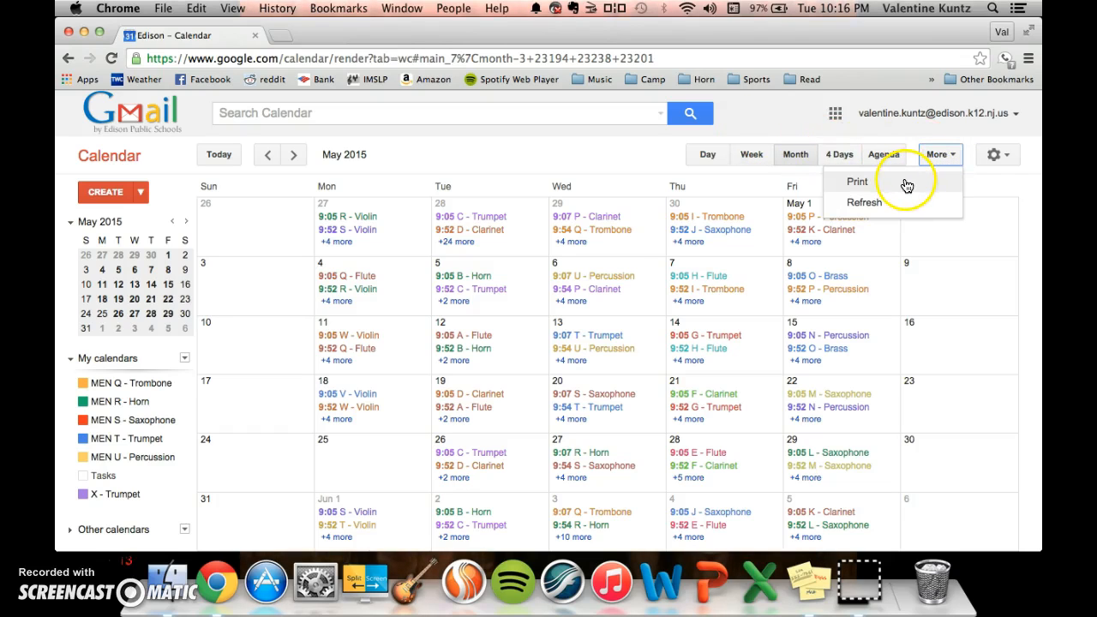
{"action": "left_click", "coordinate": [906, 181]}
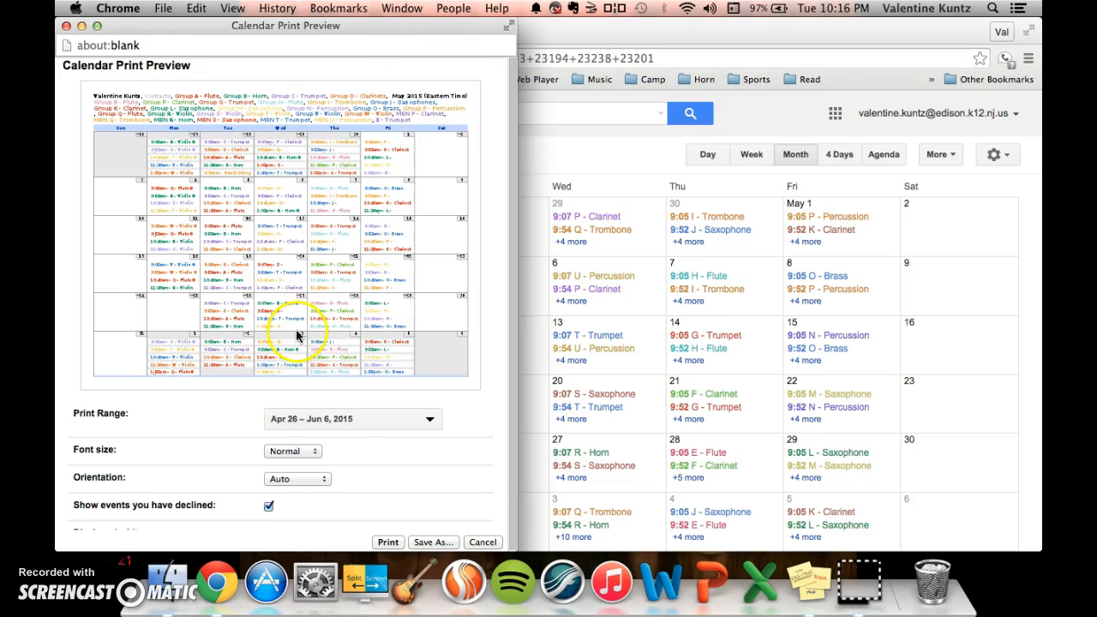
{"action": "left_click", "coordinate": [354, 426]}
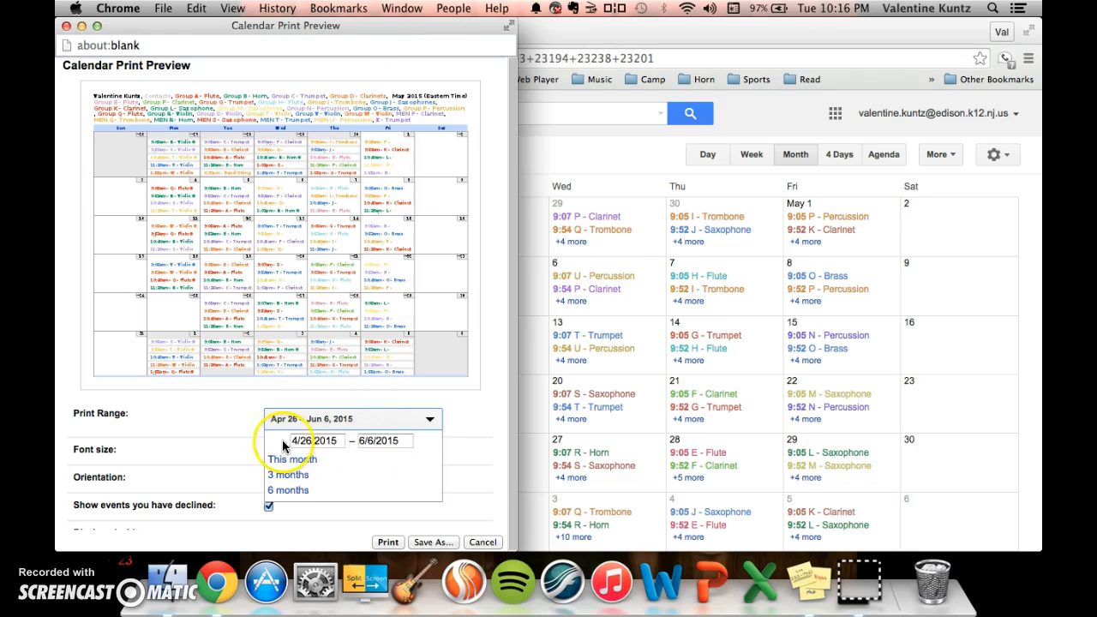
{"action": "left_click", "coordinate": [375, 442]}
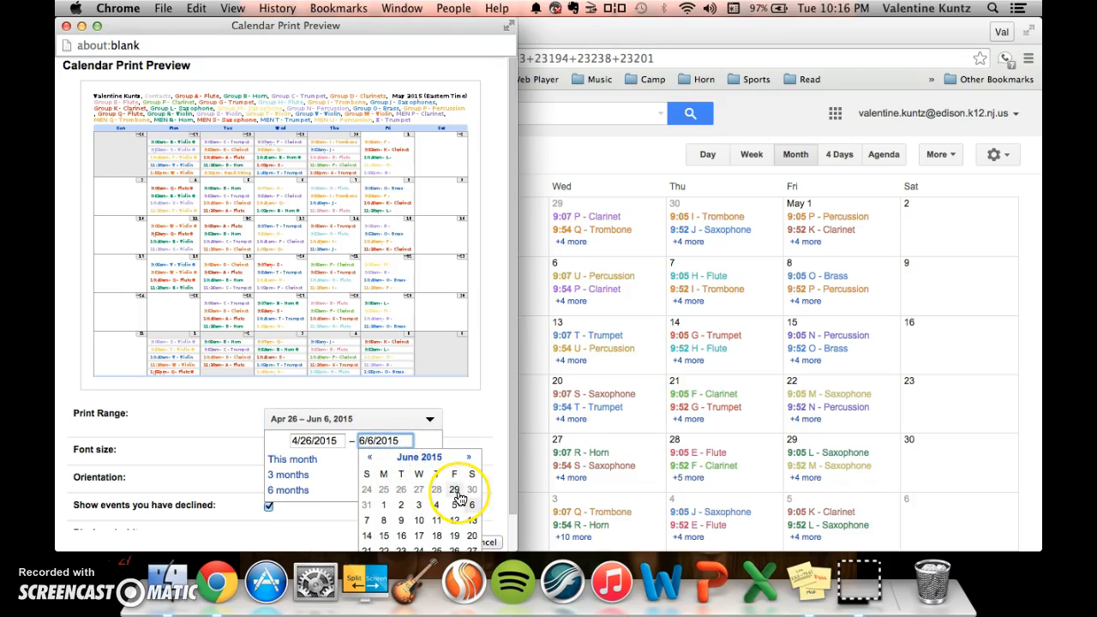
{"action": "left_click", "coordinate": [369, 457]}
{"action": "scroll", "coordinate": [435, 489], "scroll_direction": "down", "scroll_amount": 2}
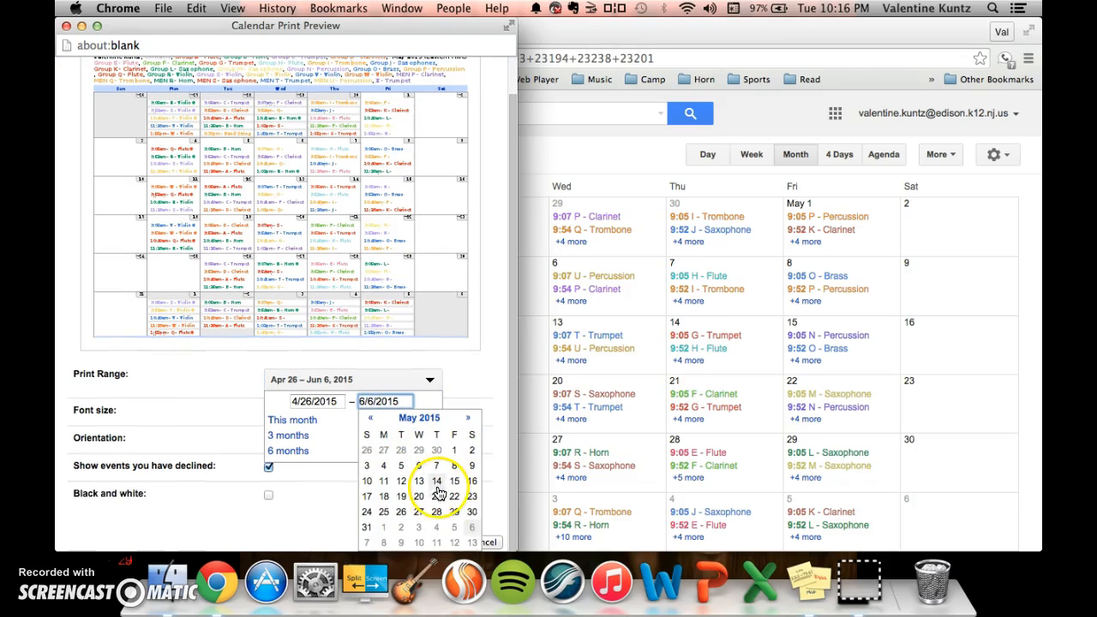
{"action": "left_click", "coordinate": [455, 514]}
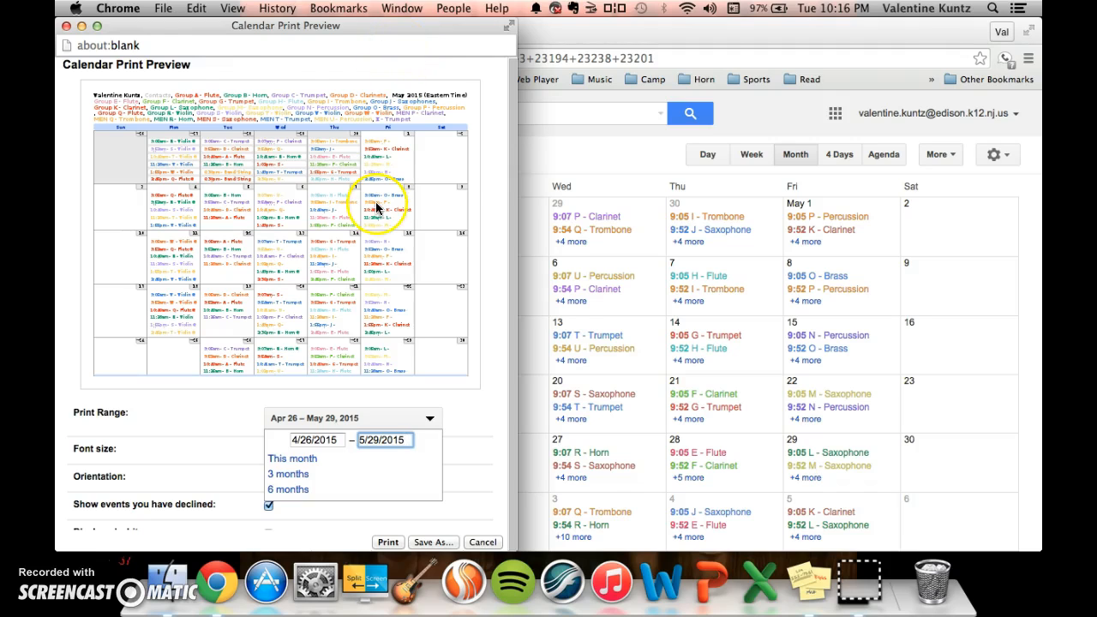
{"action": "left_click", "coordinate": [236, 435]}
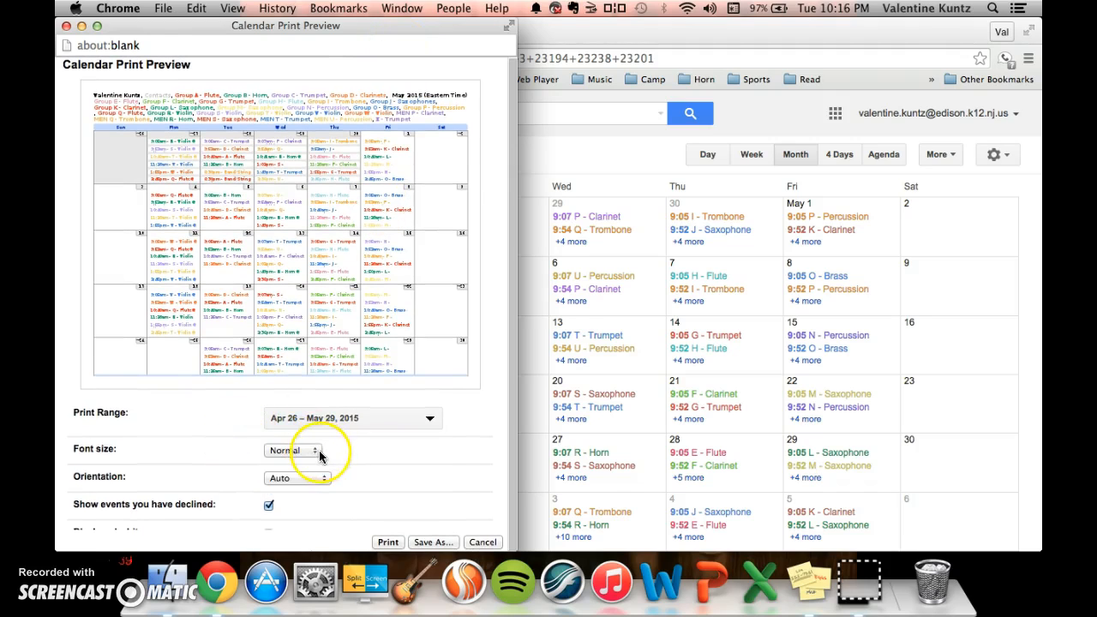
Set the print font size to Smallest and close the print preview without printing.
{"action": "left_click", "coordinate": [317, 450]}
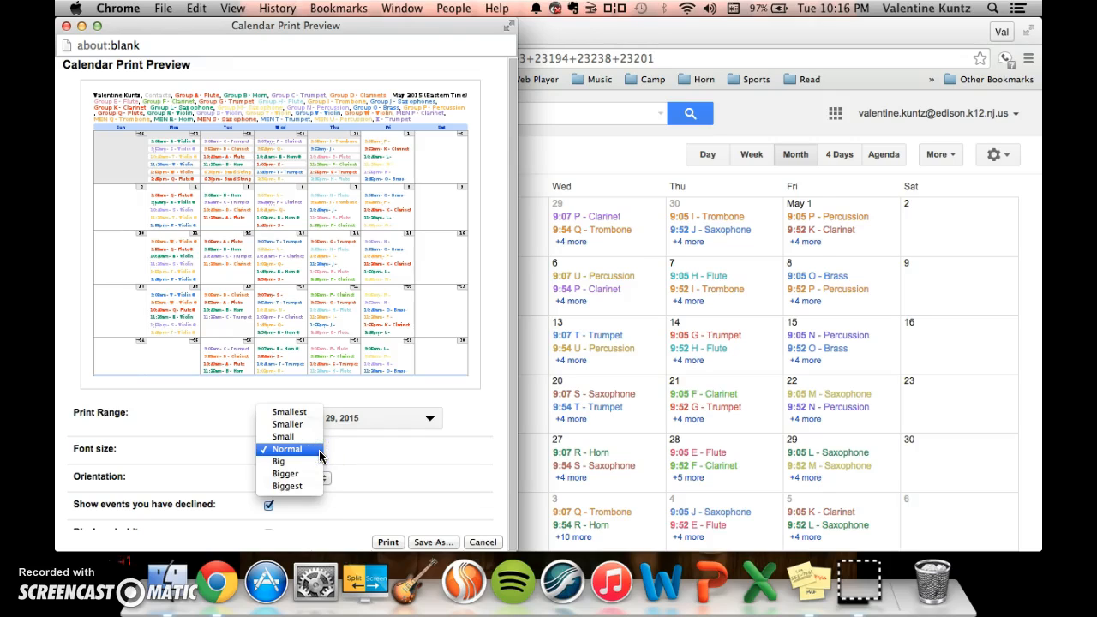
{"action": "left_click", "coordinate": [300, 411]}
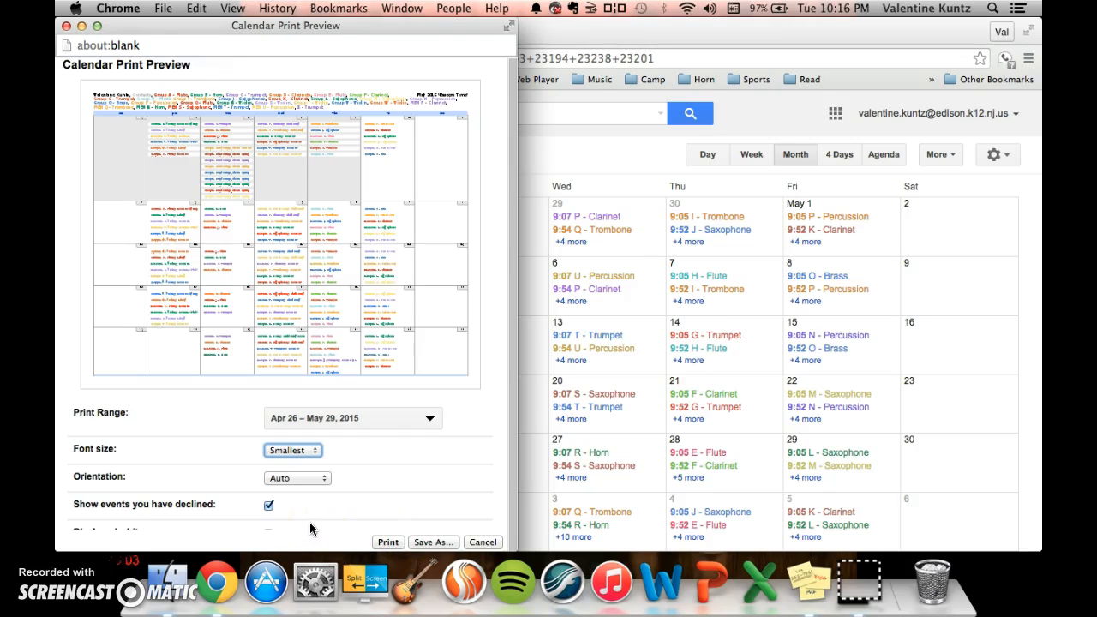
{"action": "left_click", "coordinate": [67, 31]}
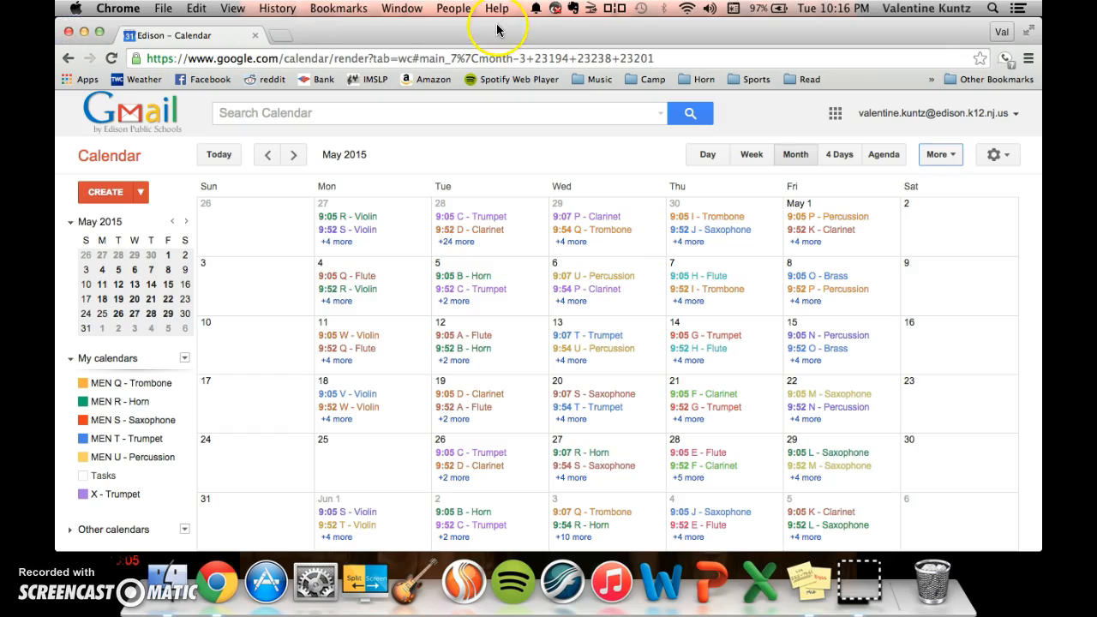